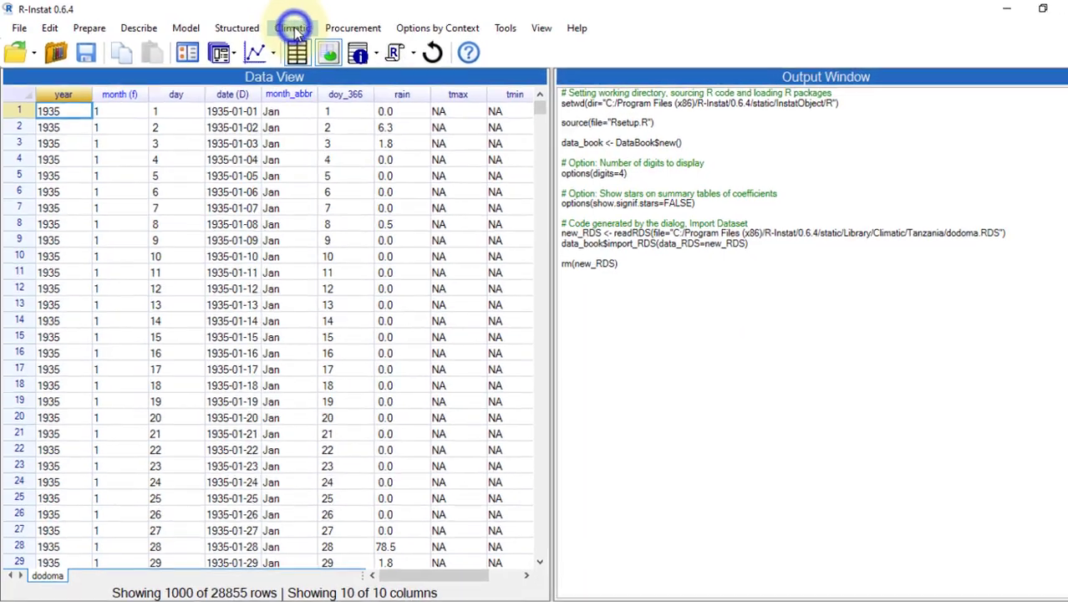
Step: Show the Check Data tools from the Climatic menu over the dodoma daily data
{"action": "left_click", "coordinate": [284, 26]}
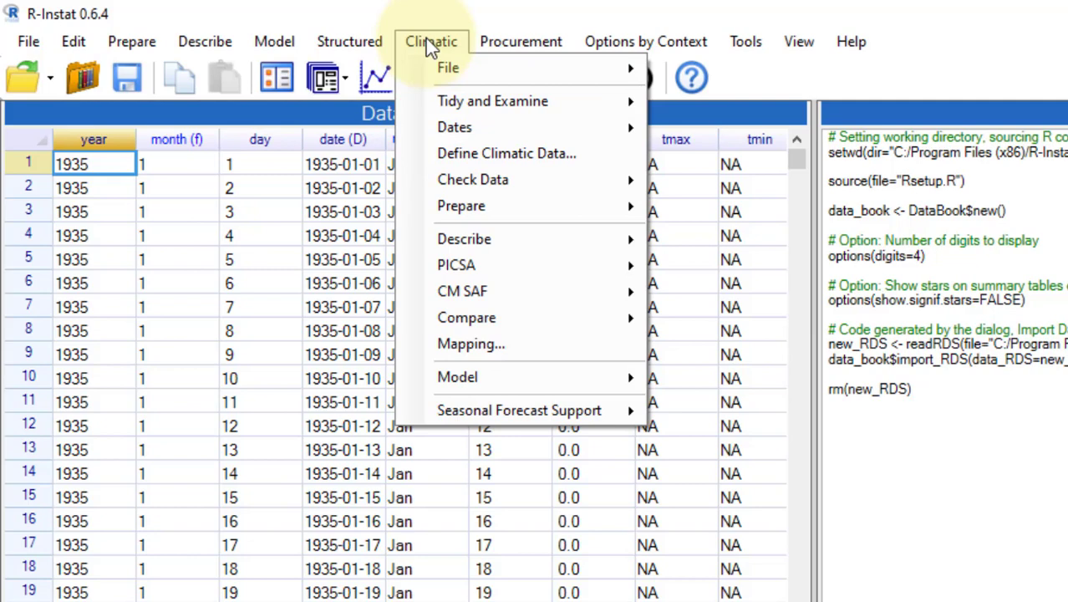
{"action": "left_click", "coordinate": [439, 177]}
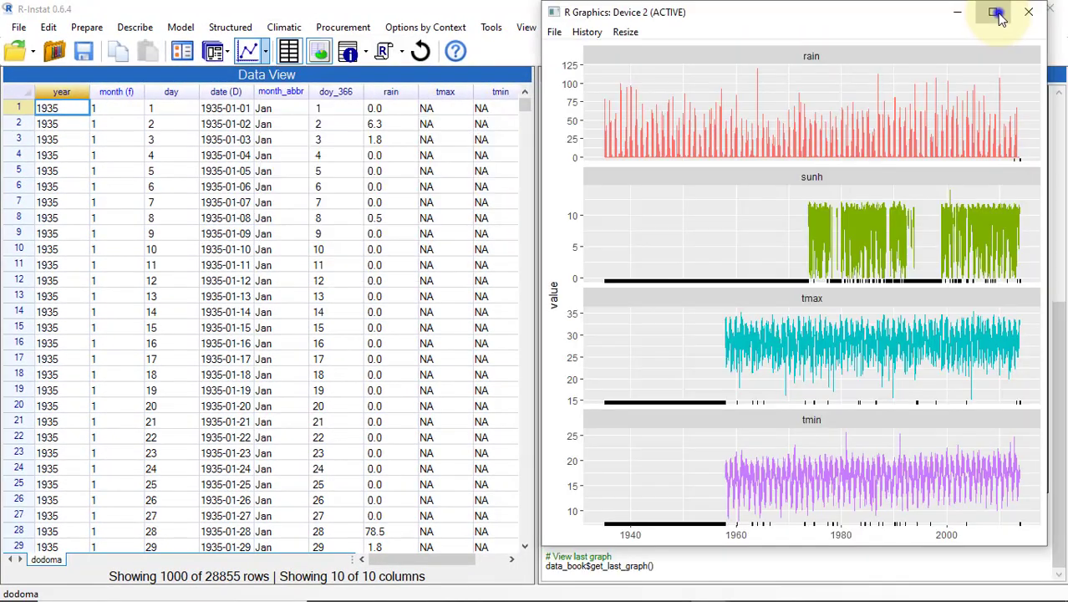
Step: Bring the Display Daily climate graphs into view
{"action": "left_click", "coordinate": [993, 12]}
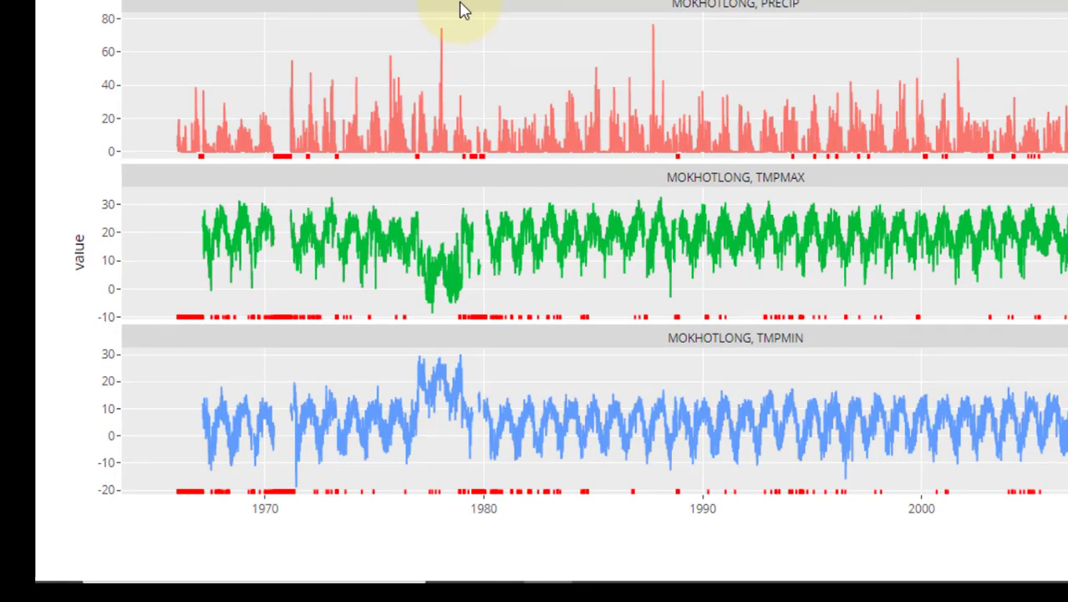
{"action": "mouse_move", "coordinate": [302, 485]}
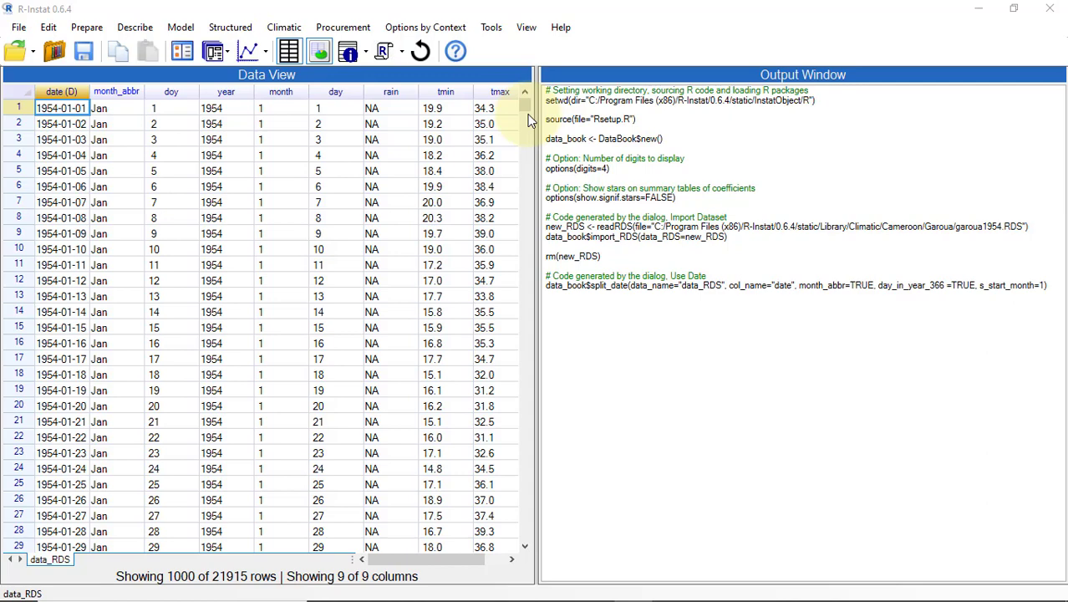
Step: Run One Variable Summarise on all data_RDS columns, including rain, tmin and tmax
{"action": "left_click", "coordinate": [289, 28]}
{"action": "mouse_move", "coordinate": [318, 67]}
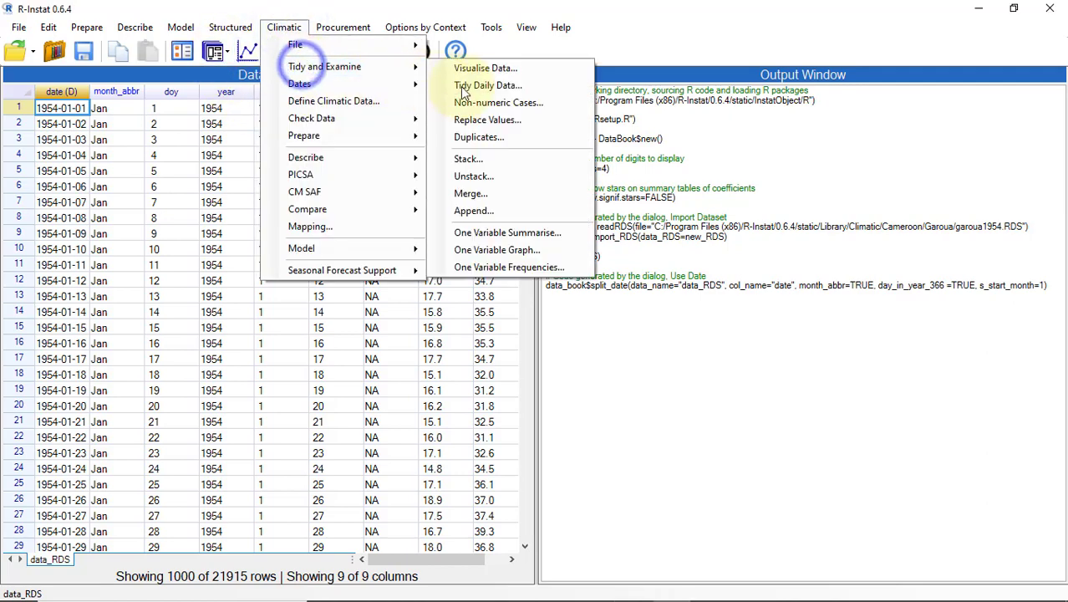
{"action": "left_click", "coordinate": [518, 232]}
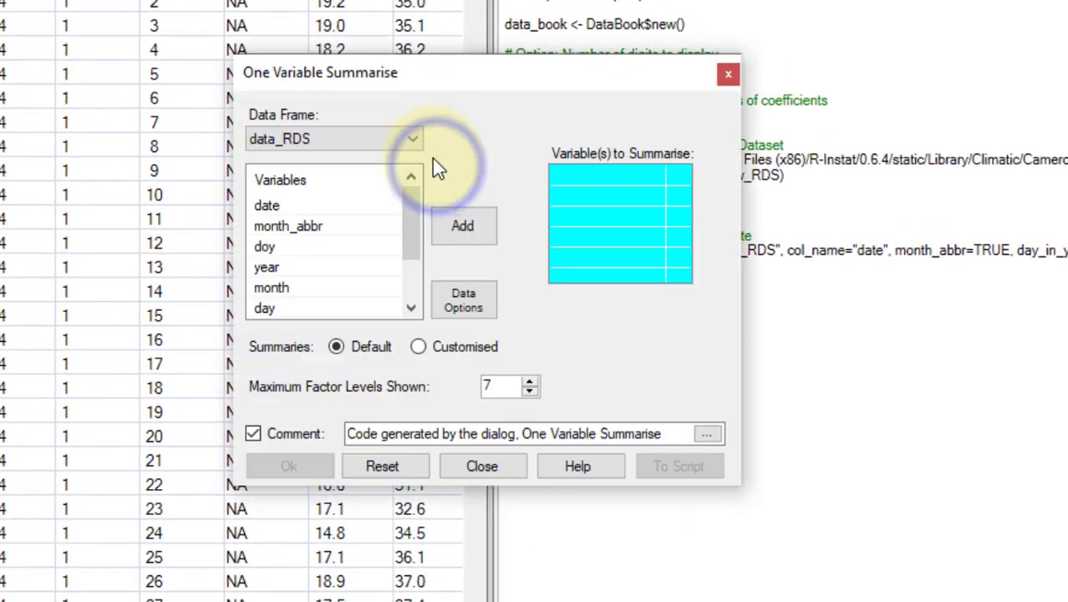
{"action": "right_click", "coordinate": [306, 204]}
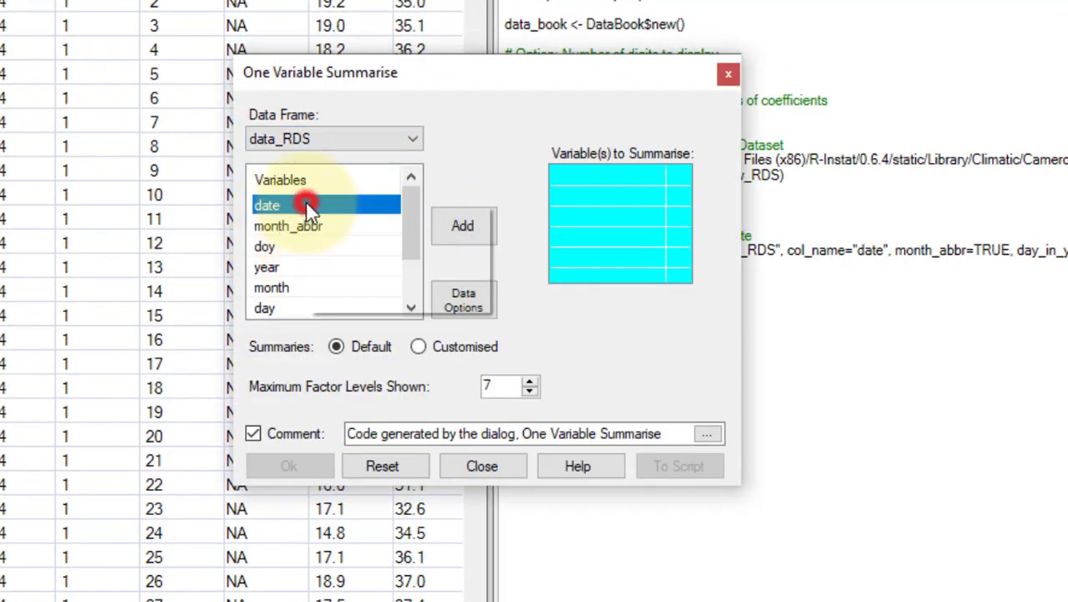
{"action": "left_click", "coordinate": [395, 291]}
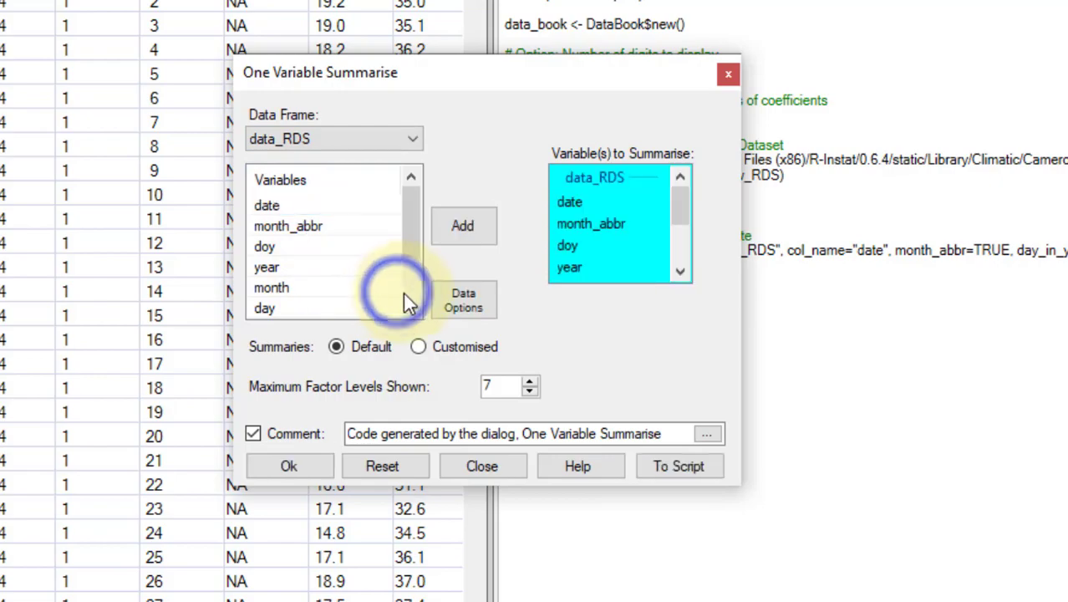
{"action": "left_click", "coordinate": [293, 469]}
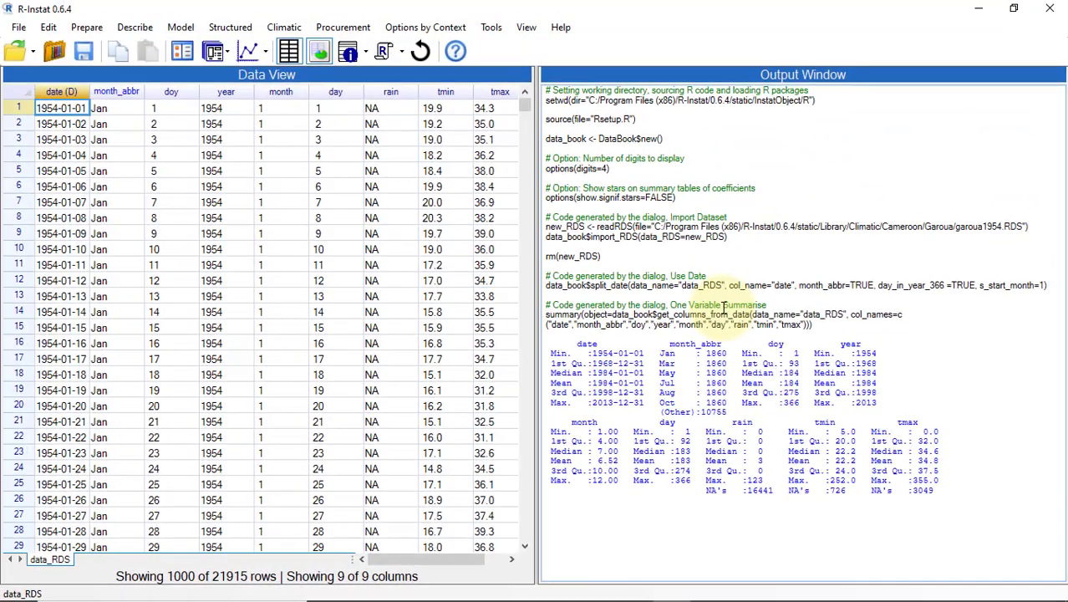
Step: Open the Climatic Display Daily dialog and move to the date field
{"action": "left_click", "coordinate": [286, 31]}
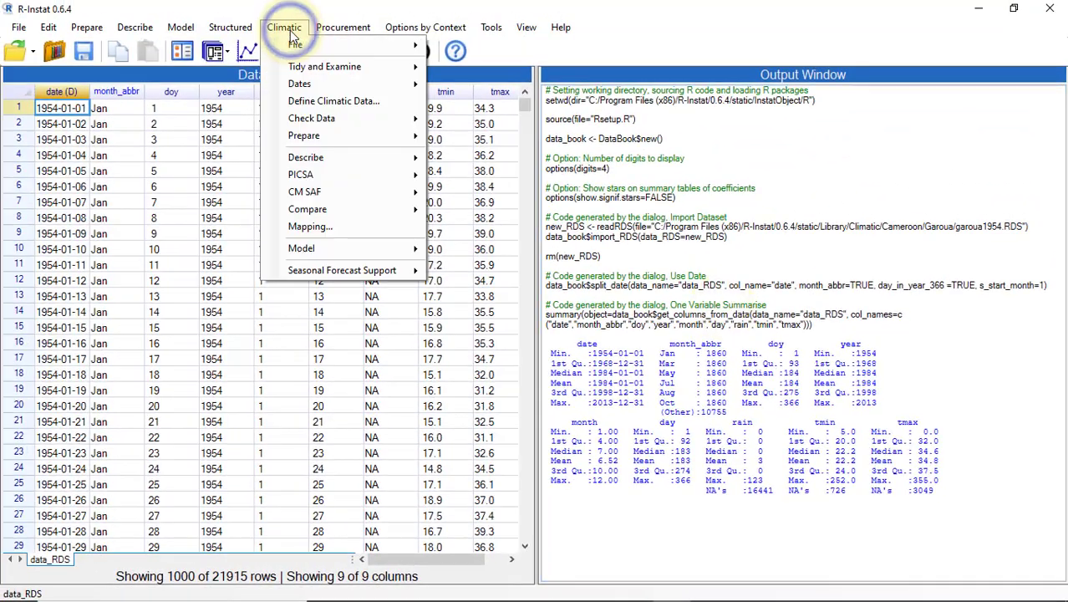
{"action": "left_click", "coordinate": [315, 119]}
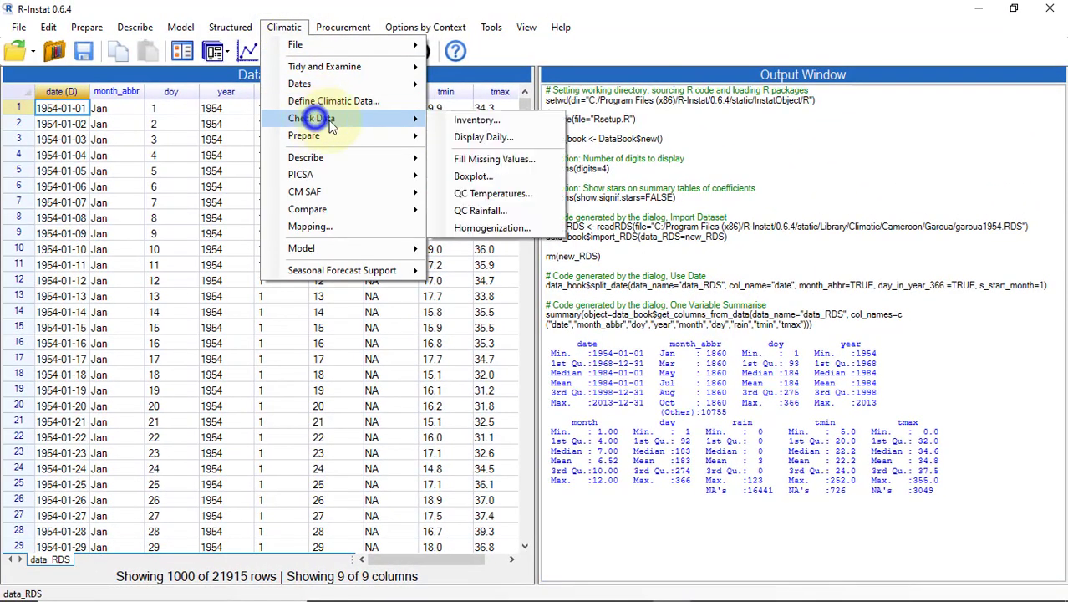
{"action": "left_click", "coordinate": [483, 137]}
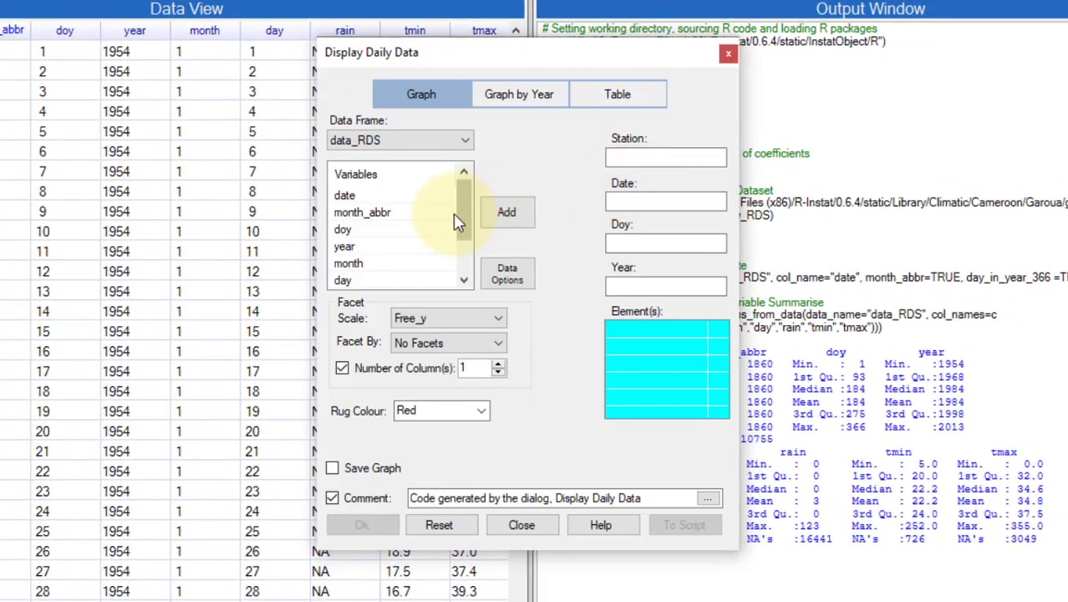
{"action": "scroll", "coordinate": [460, 214], "scroll_direction": "down", "scroll_amount": 1}
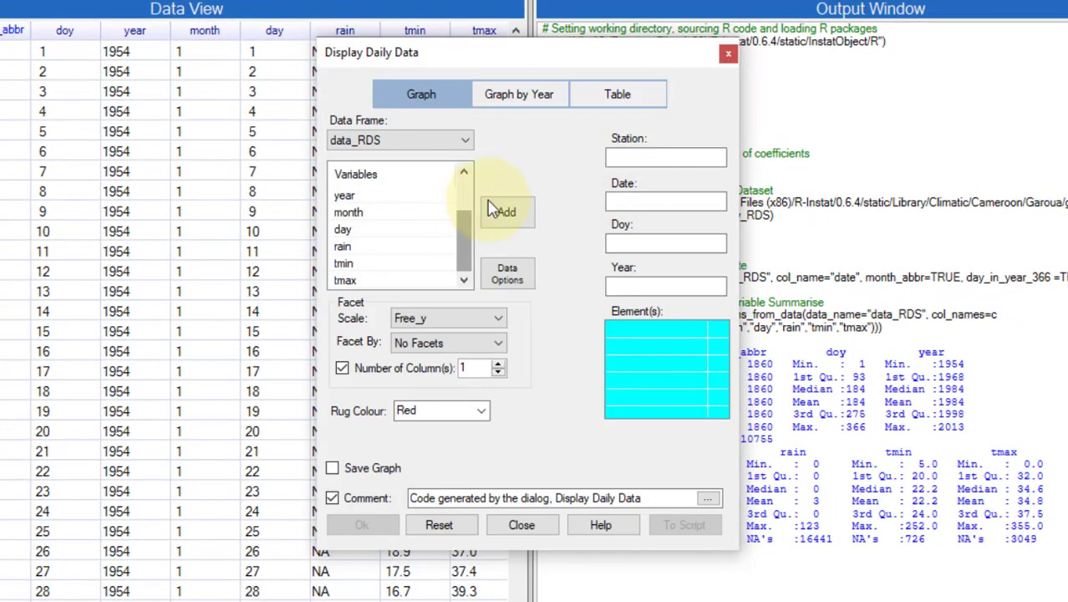
{"action": "left_click", "coordinate": [623, 160]}
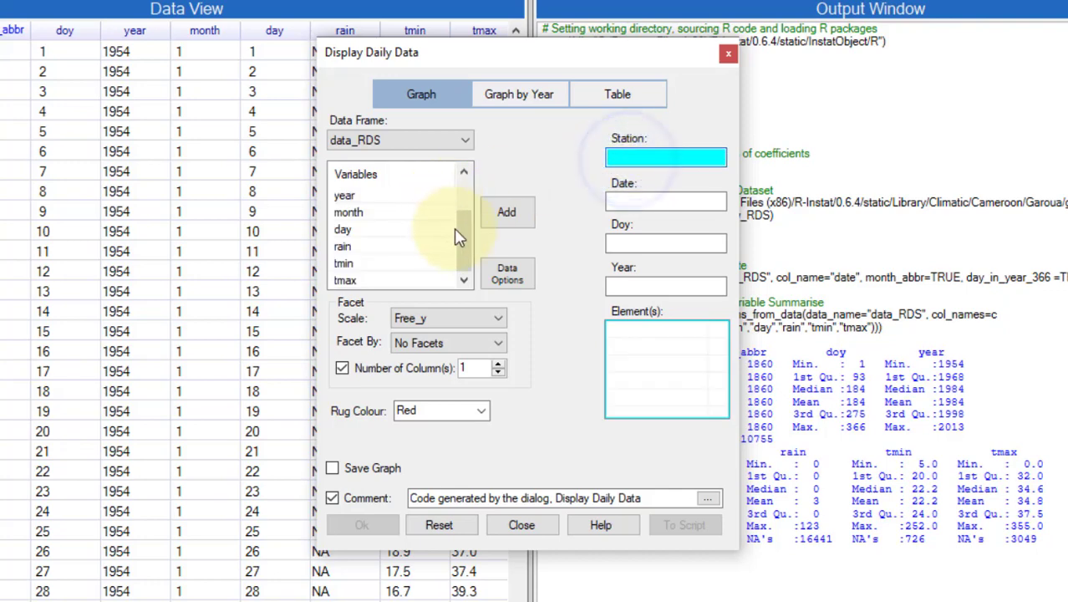
{"action": "left_click", "coordinate": [616, 199]}
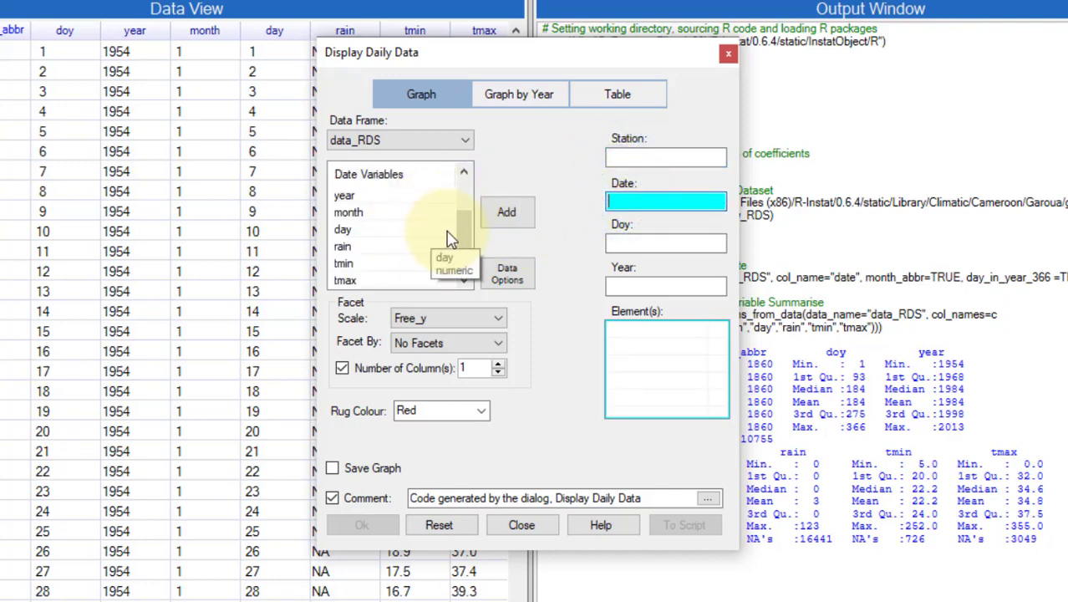
{"action": "scroll", "coordinate": [461, 221], "scroll_direction": "up", "scroll_amount": 1}
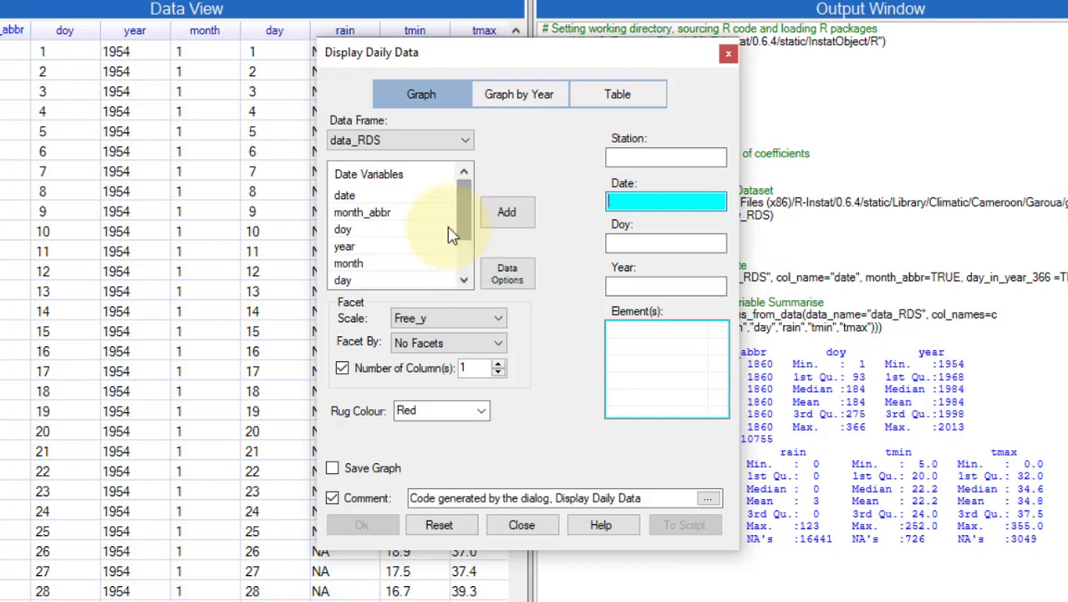
Step: Set Date=date, Doy=doy, Year=year and draw the rain/tmin/tmax graph full screen
{"action": "double_click", "coordinate": [341, 195]}
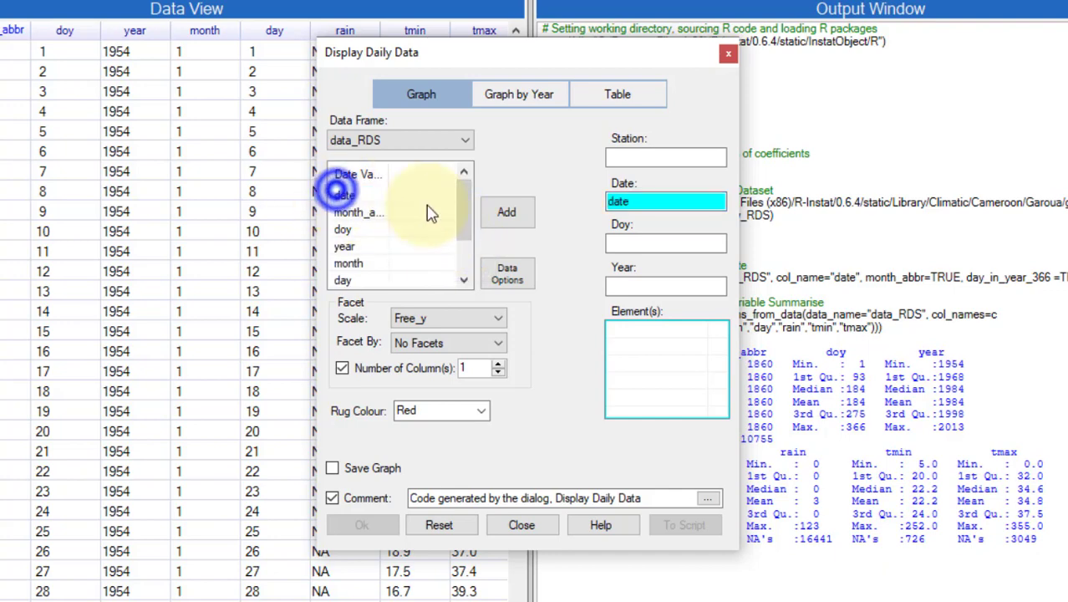
{"action": "left_click", "coordinate": [354, 229]}
{"action": "double_click", "coordinate": [355, 229]}
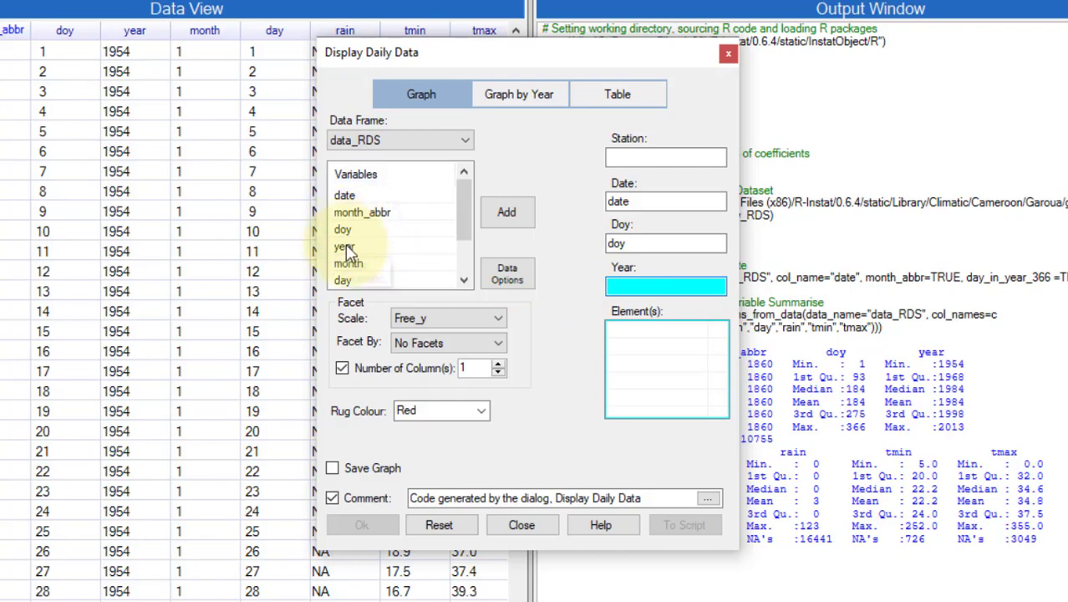
{"action": "double_click", "coordinate": [347, 245]}
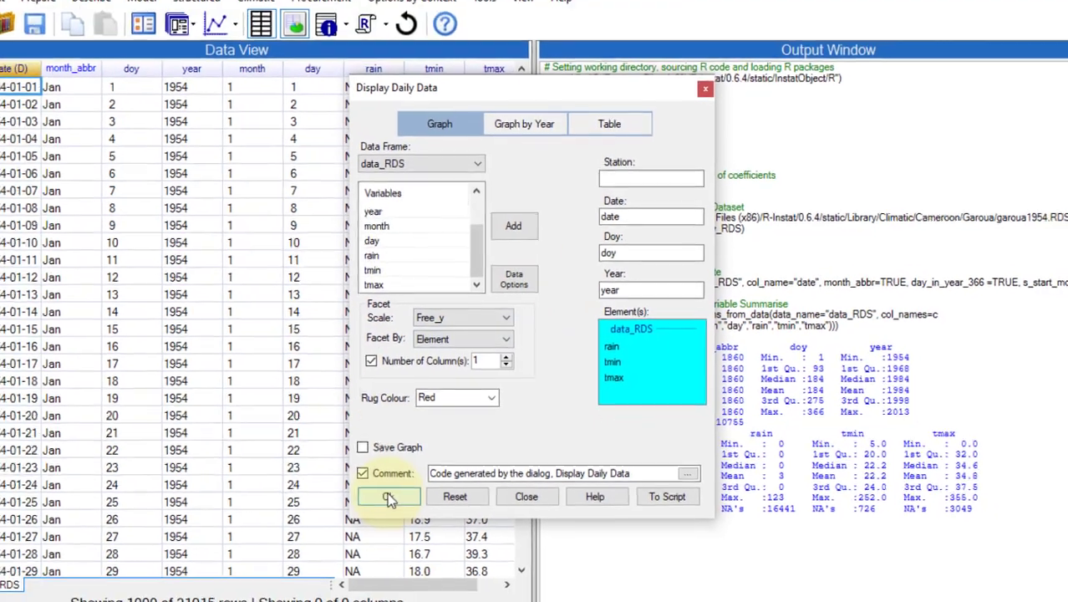
{"action": "left_click", "coordinate": [361, 525]}
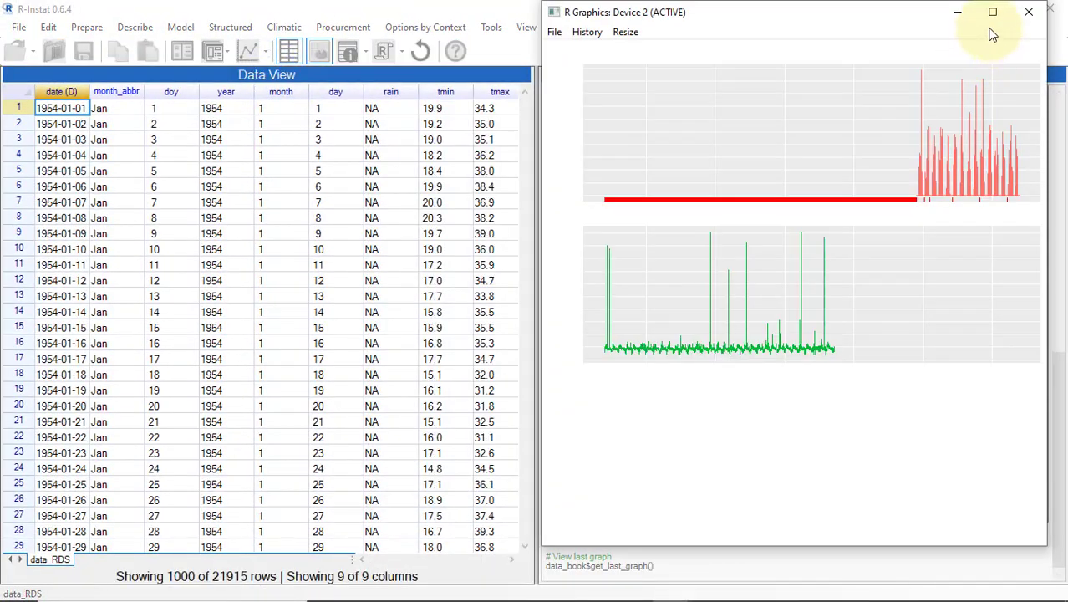
{"action": "left_click", "coordinate": [993, 14]}
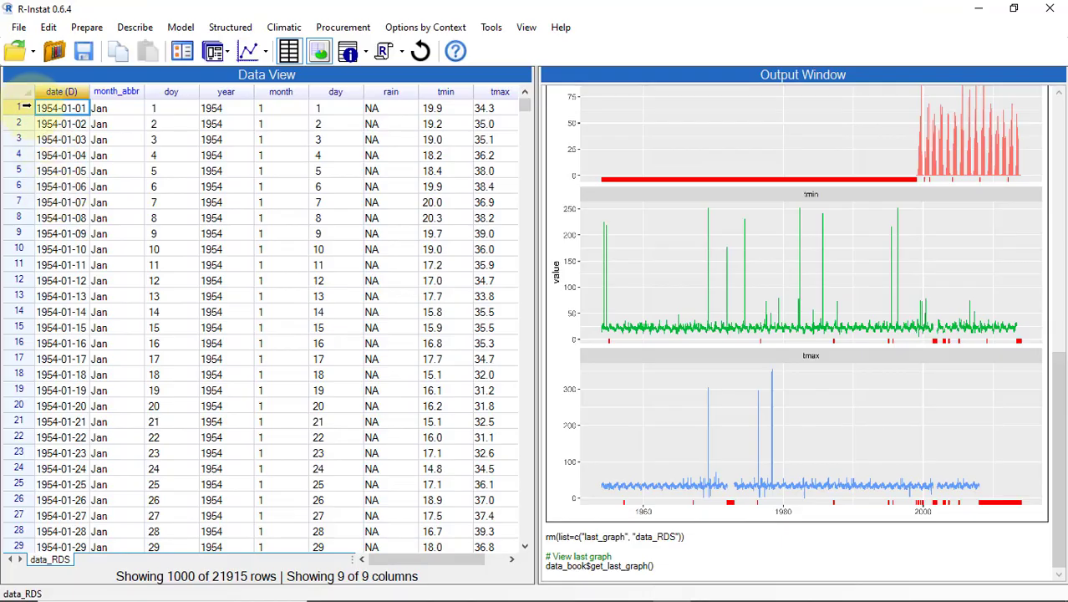
Step: Bring up the row options in the data_RDS data view
{"action": "right_click", "coordinate": [27, 106]}
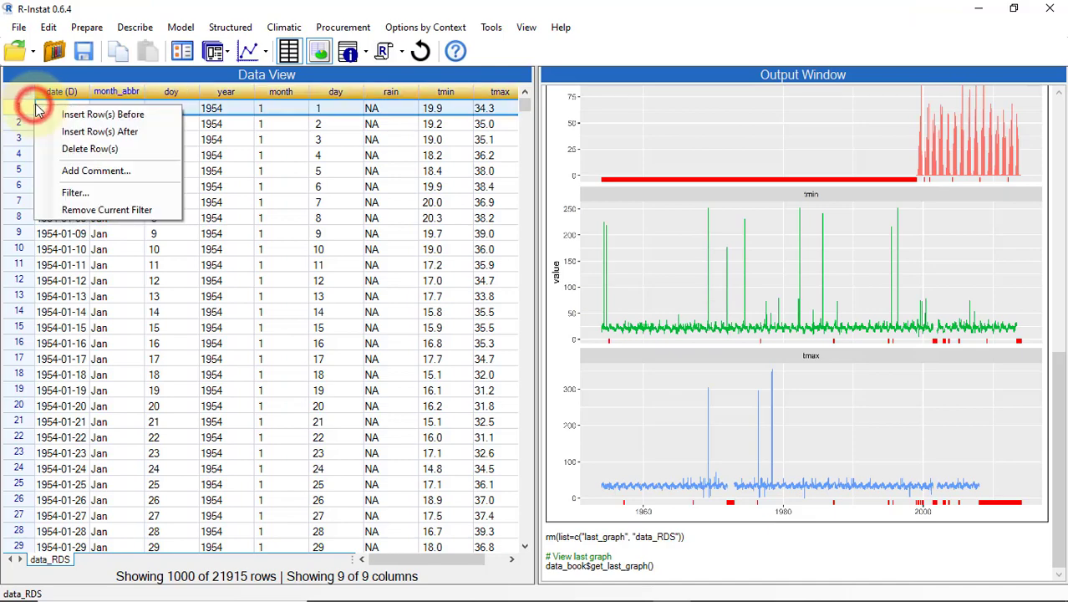
Step: Start a new row filter with the condition tmin > 100
{"action": "left_click", "coordinate": [77, 193]}
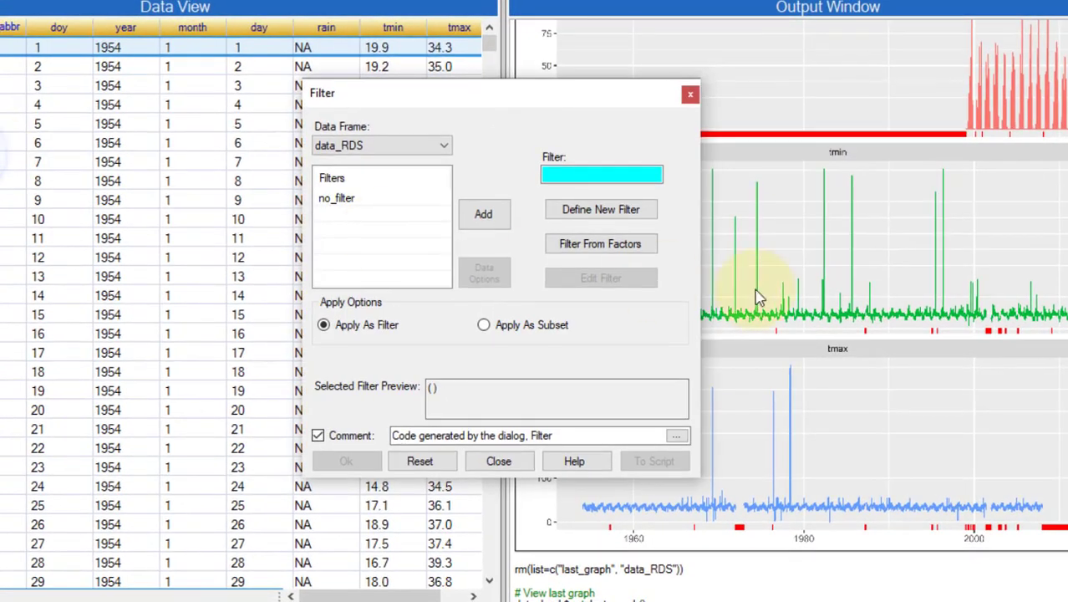
{"action": "left_click", "coordinate": [569, 209]}
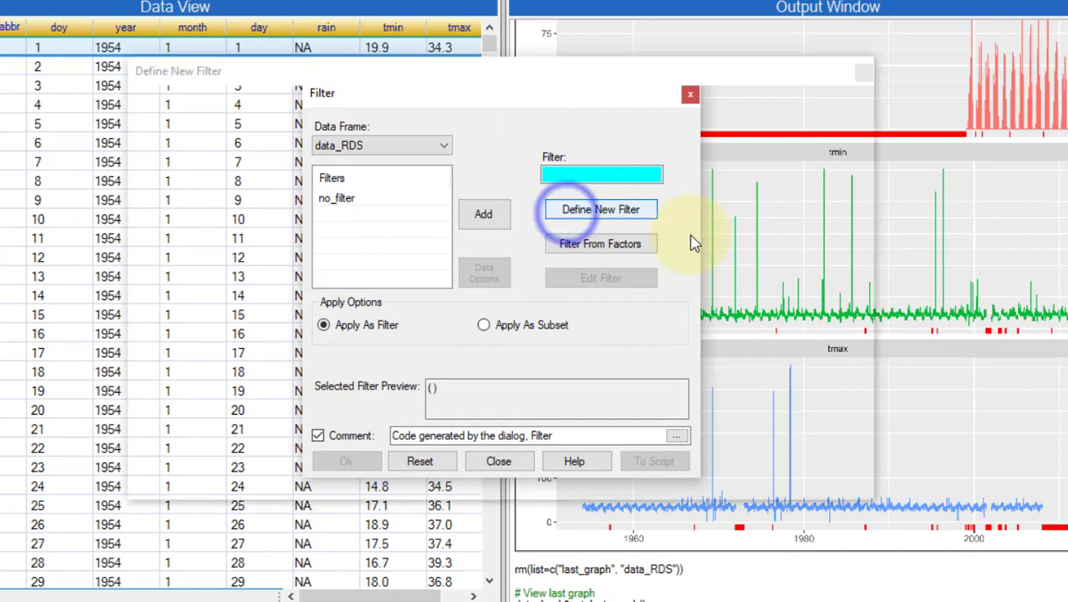
{"action": "double_click", "coordinate": [167, 236]}
{"action": "left_click", "coordinate": [528, 134]}
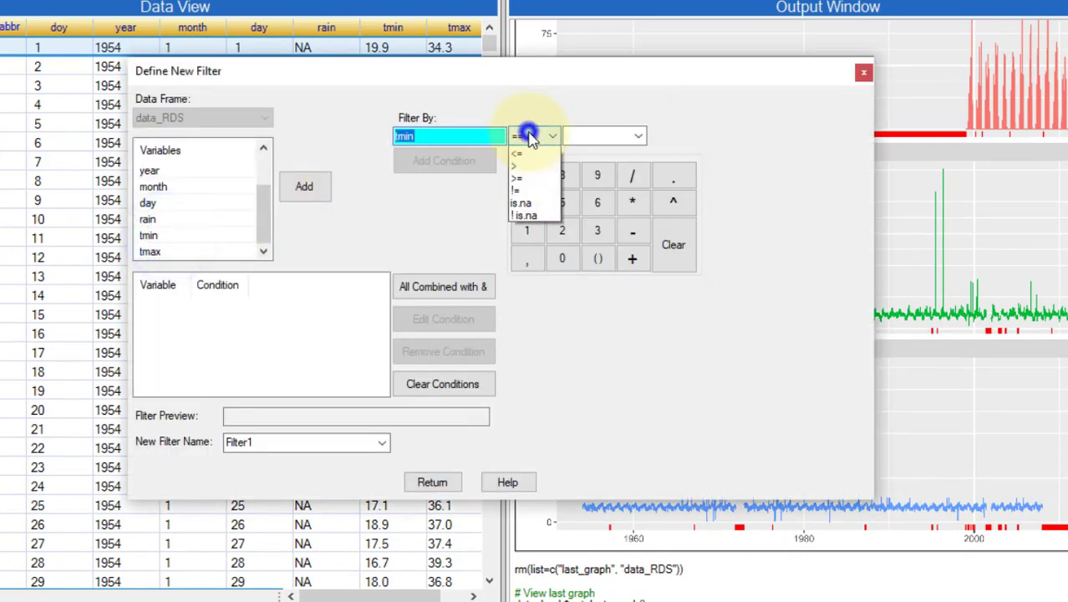
{"action": "left_click", "coordinate": [520, 190]}
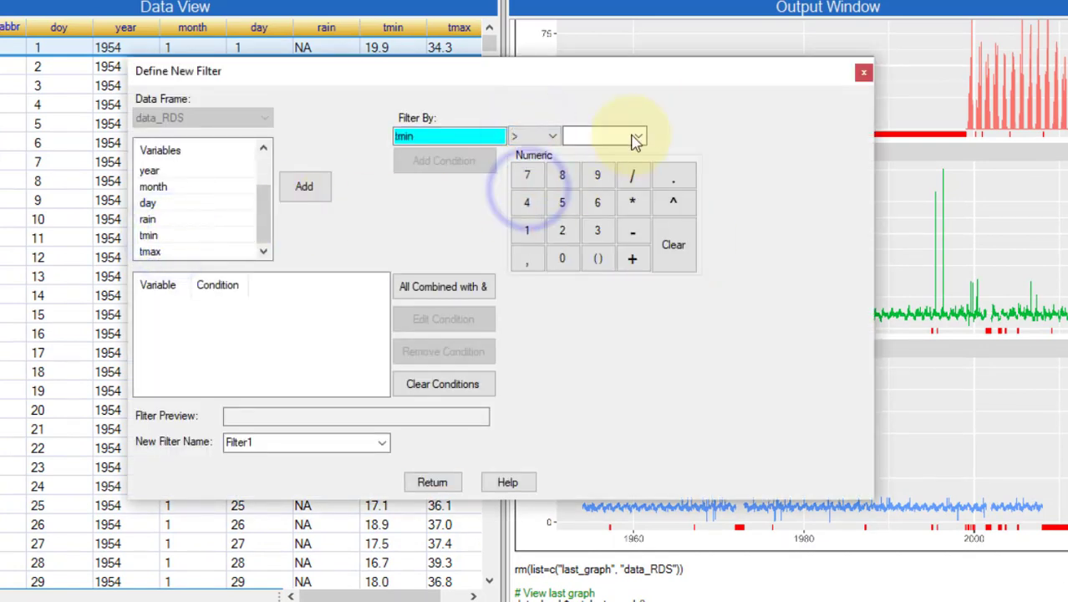
{"action": "left_click", "coordinate": [527, 230]}
{"action": "left_click", "coordinate": [562, 258]}
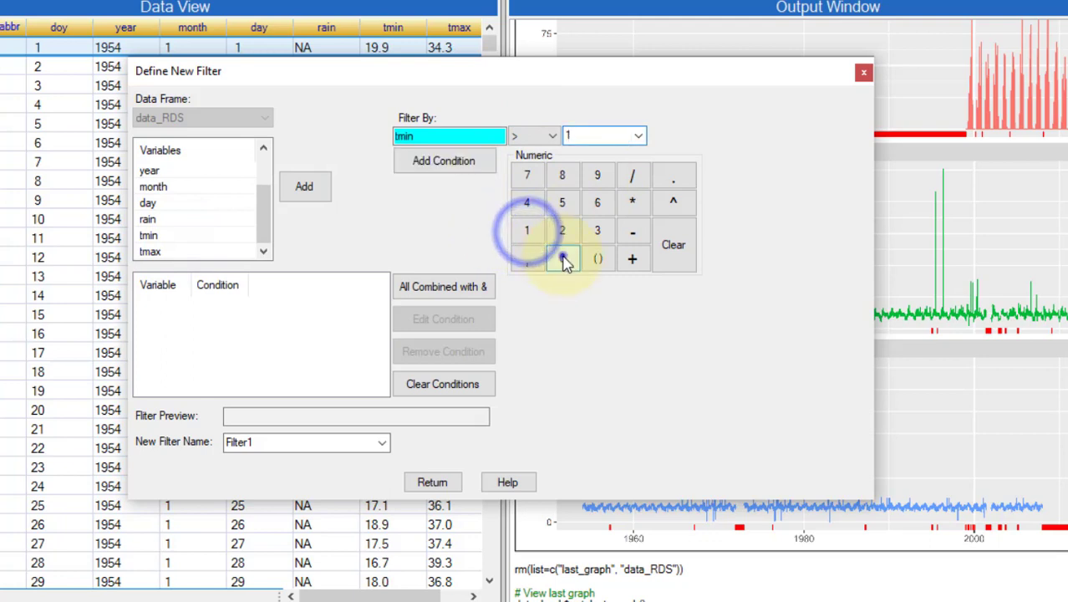
{"action": "left_click", "coordinate": [562, 258]}
{"action": "left_click", "coordinate": [449, 162]}
Step: Combine with OR, add tmax > 100, and apply the result as Filter1
{"action": "left_click", "coordinate": [443, 286]}
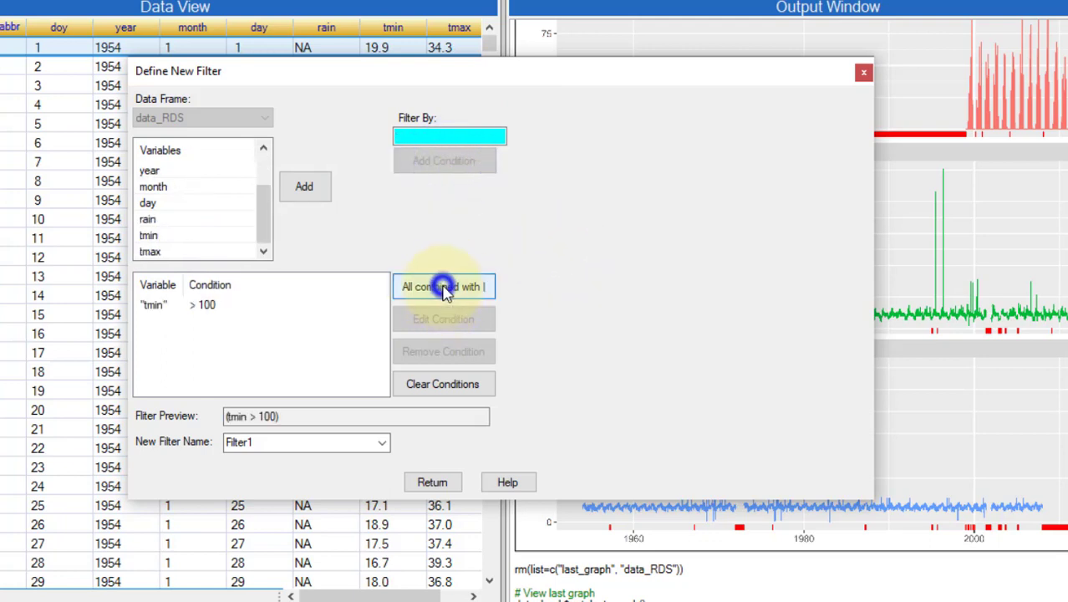
{"action": "left_click", "coordinate": [167, 252]}
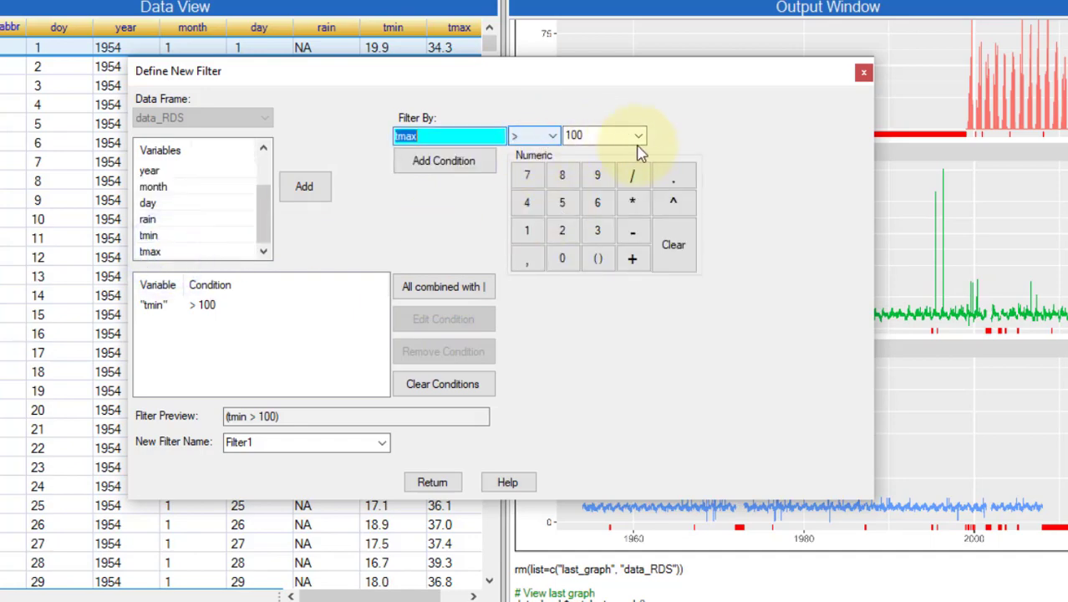
{"action": "left_click", "coordinate": [439, 161]}
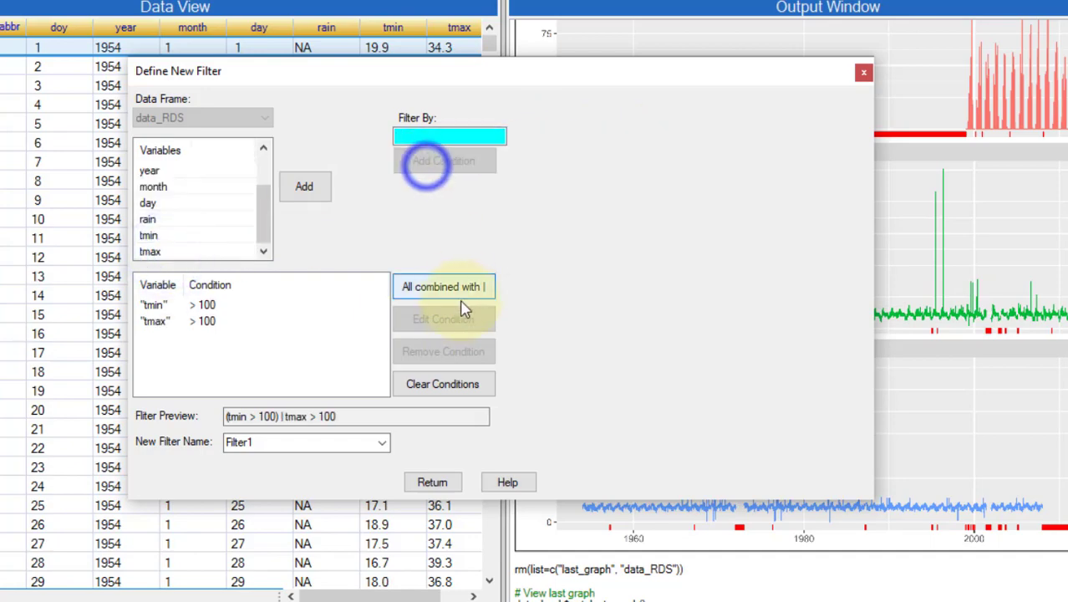
{"action": "left_click", "coordinate": [432, 483]}
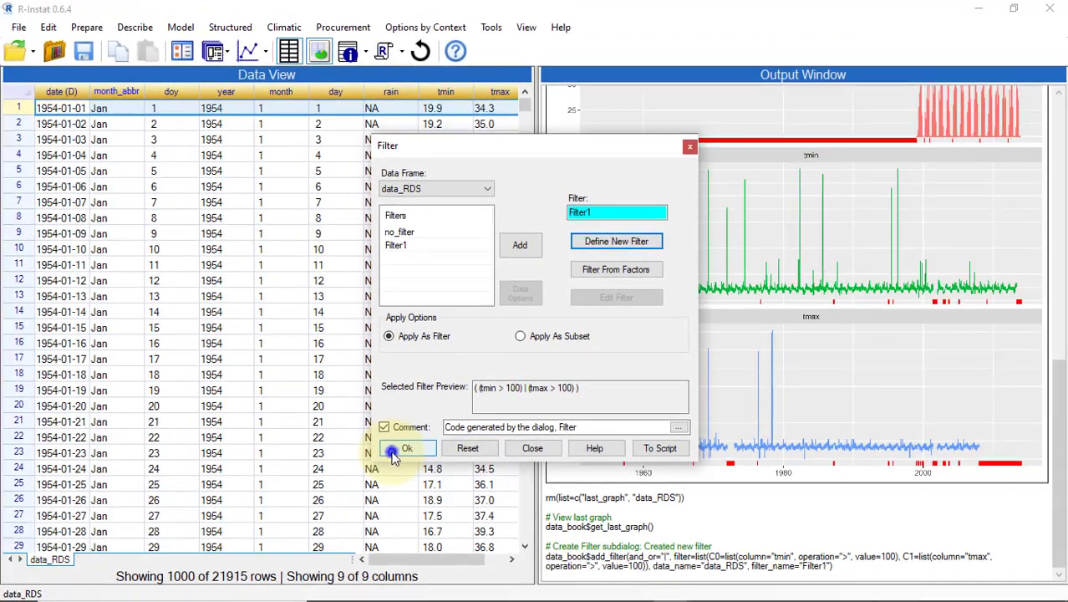
{"action": "left_click", "coordinate": [333, 460]}
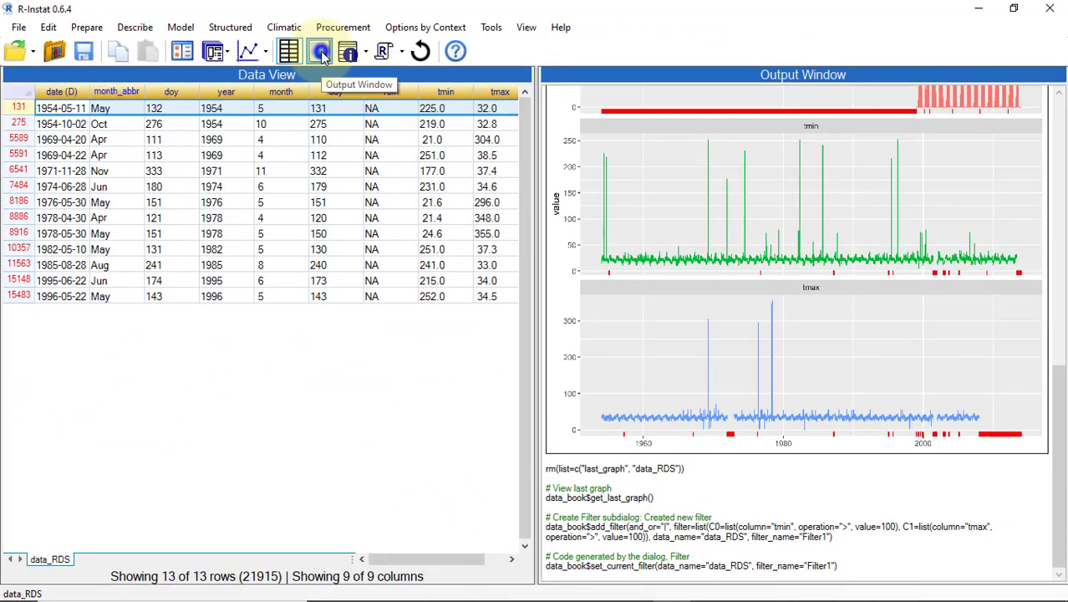
Step: Hide the output window to review the 13 filtered rows
{"action": "left_click", "coordinate": [477, 76]}
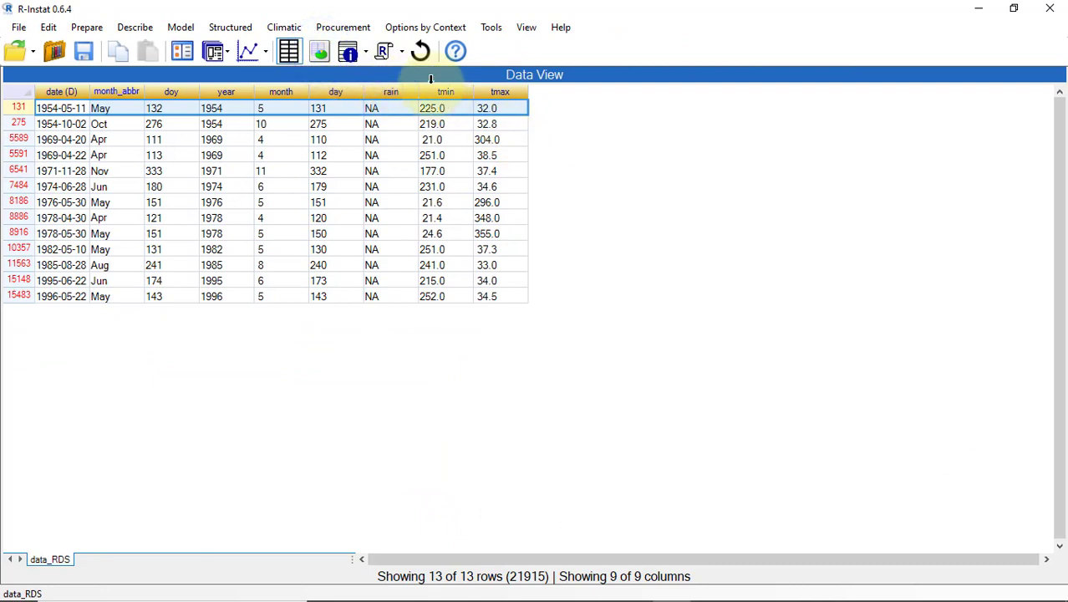
Step: Duplicate tmin and tmax as backup columns tmin1 and tmax1
{"action": "right_click", "coordinate": [434, 87]}
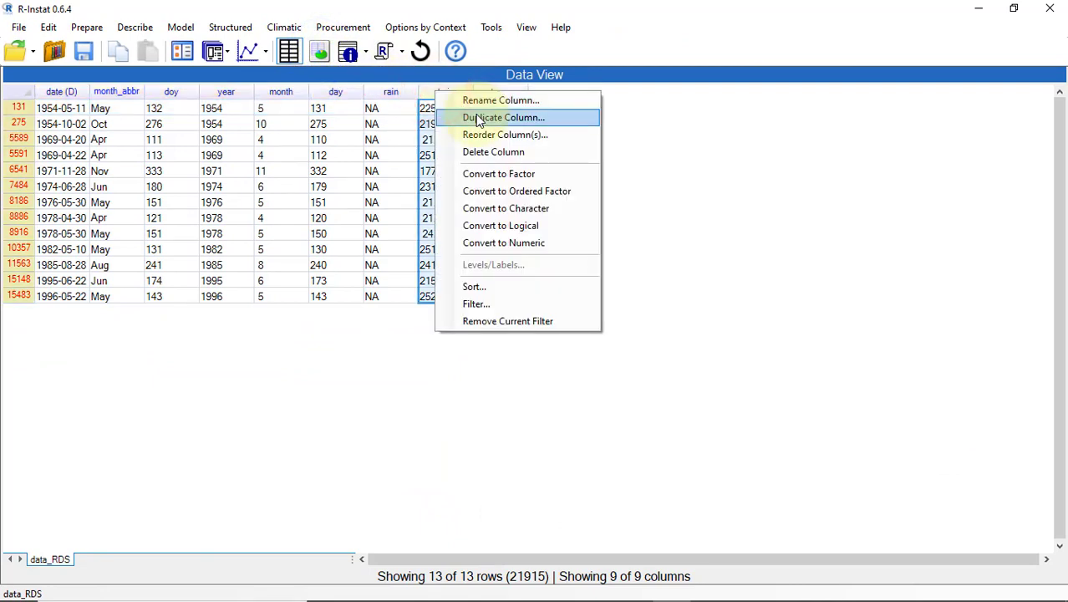
{"action": "left_click", "coordinate": [479, 117]}
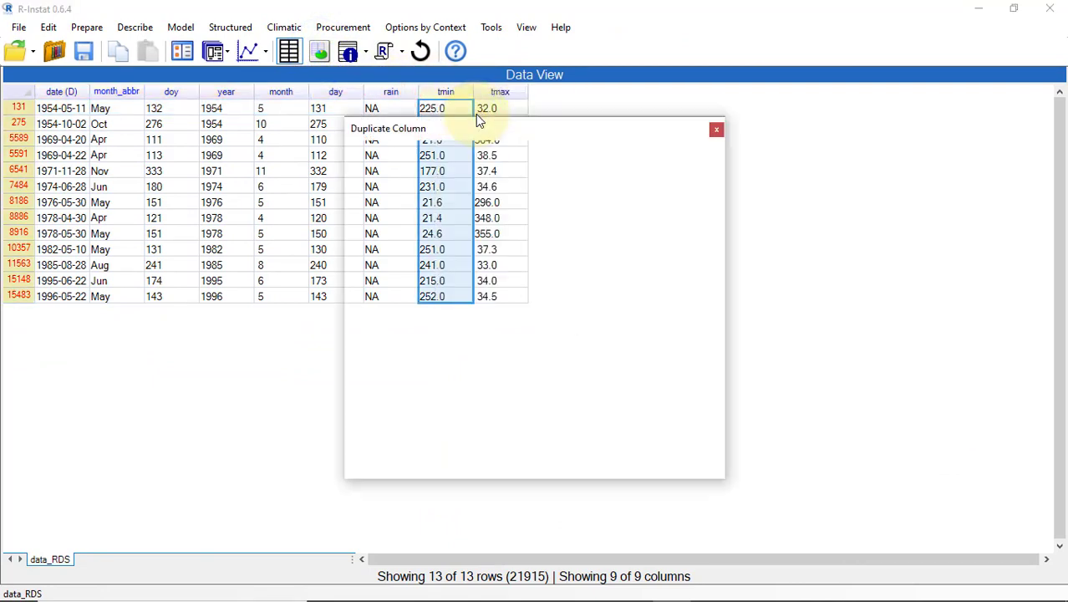
{"action": "left_click", "coordinate": [378, 465]}
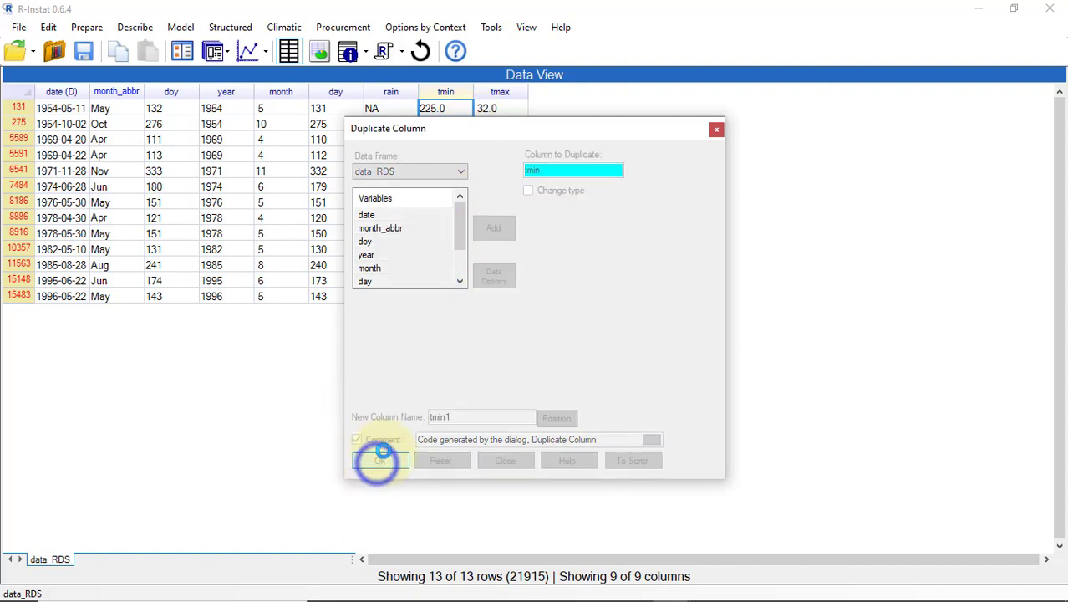
{"action": "left_click", "coordinate": [555, 92]}
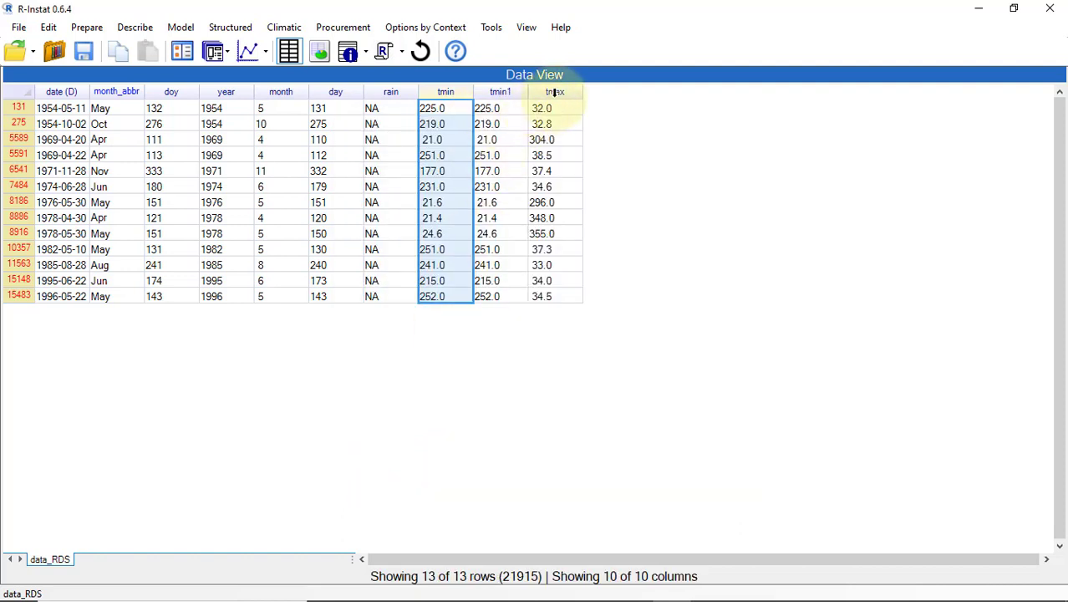
{"action": "right_click", "coordinate": [555, 92]}
{"action": "left_click", "coordinate": [625, 125]}
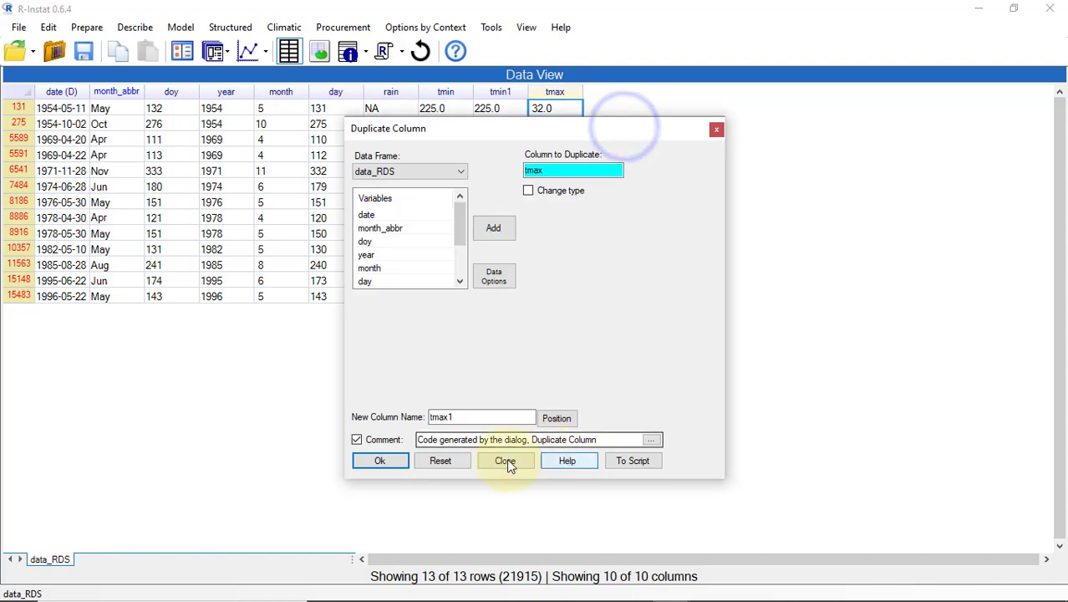
{"action": "left_click", "coordinate": [376, 461]}
Step: Correct tmin 225 to 22.5 and tmax 355 to 35.5 by inserting decimal points
{"action": "double_click", "coordinate": [446, 108]}
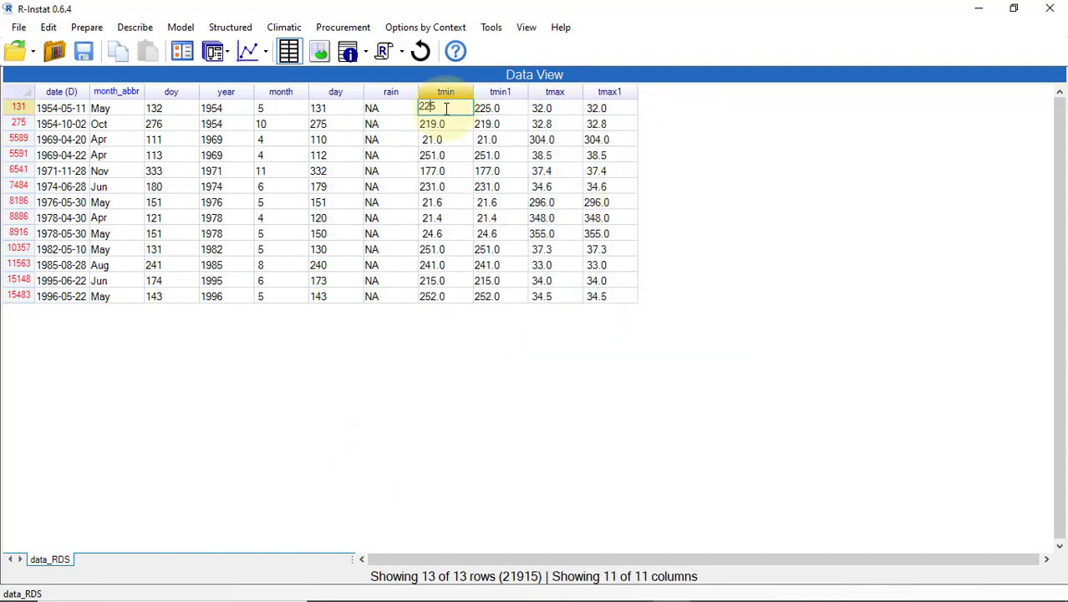
{"action": "type", "text": "."}
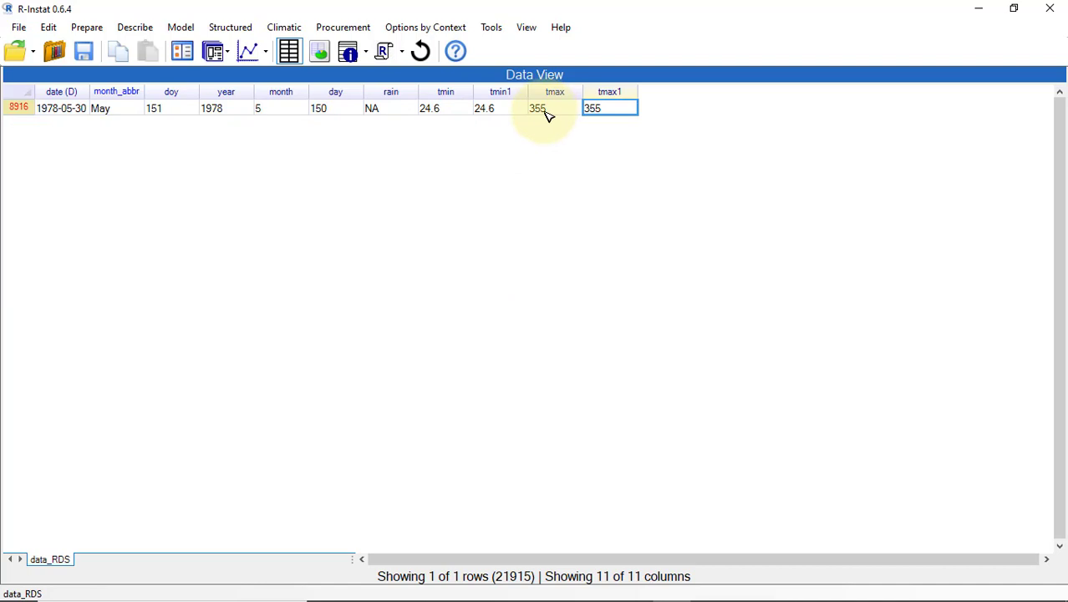
{"action": "double_click", "coordinate": [543, 110]}
{"action": "left_click", "coordinate": [542, 108]}
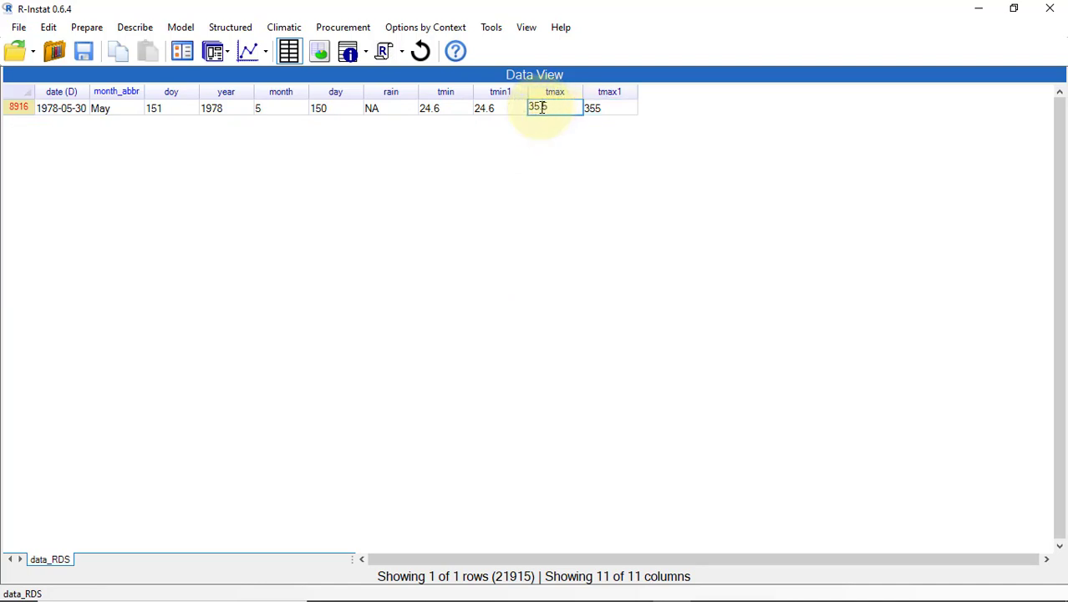
{"action": "type", "text": "."}
{"action": "key", "text": "Return"}
{"action": "right_click", "coordinate": [52, 94]}
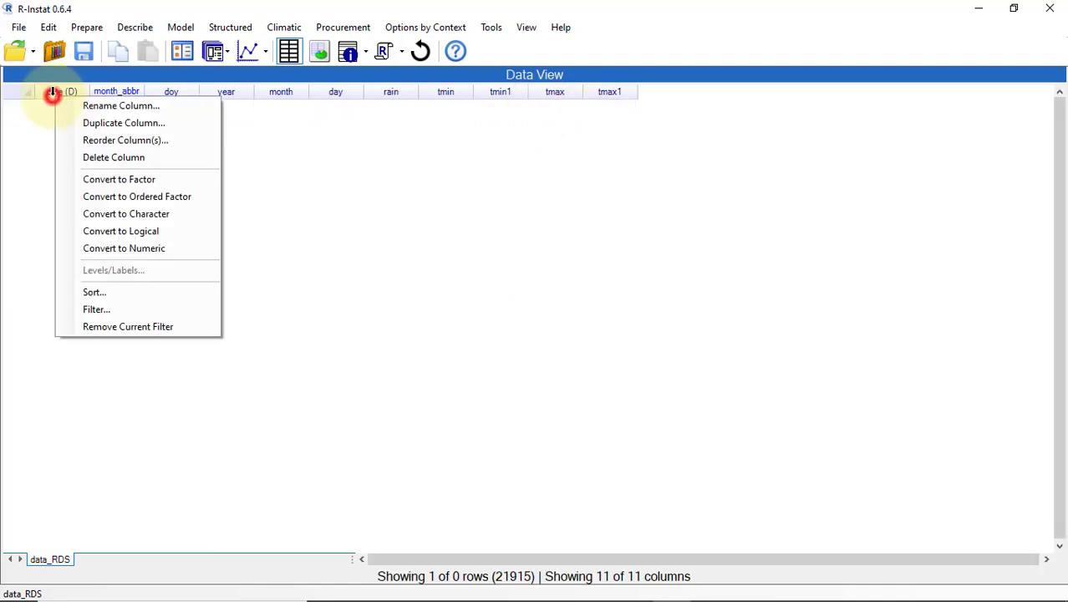
Step: Remove the current filter and rerun Display Daily from the recent dialogs
{"action": "left_click", "coordinate": [169, 329]}
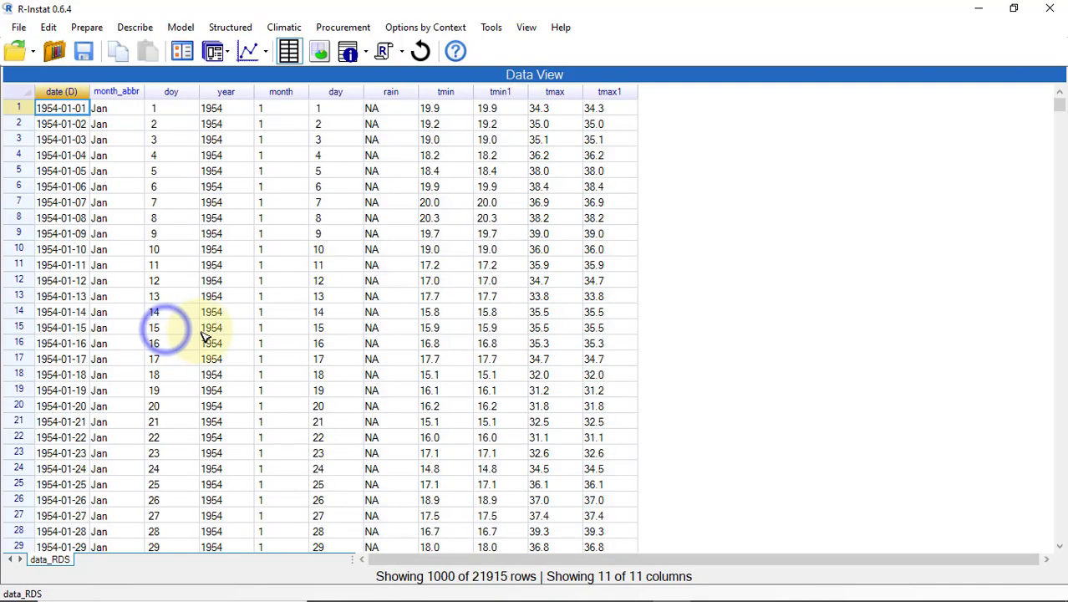
{"action": "left_click", "coordinate": [226, 52]}
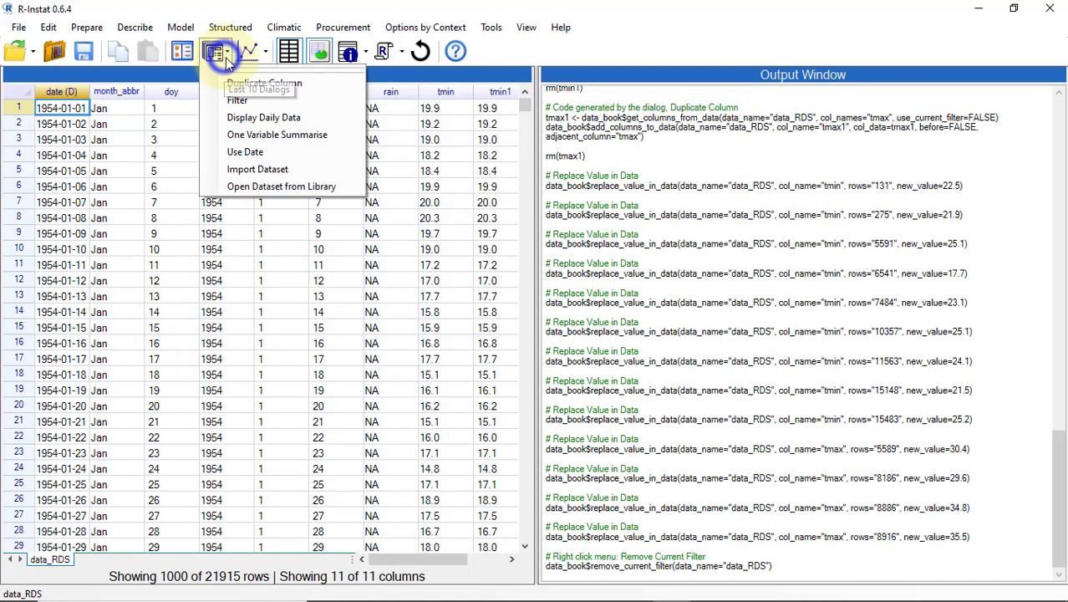
{"action": "left_click", "coordinate": [266, 118]}
{"action": "left_click", "coordinate": [404, 479]}
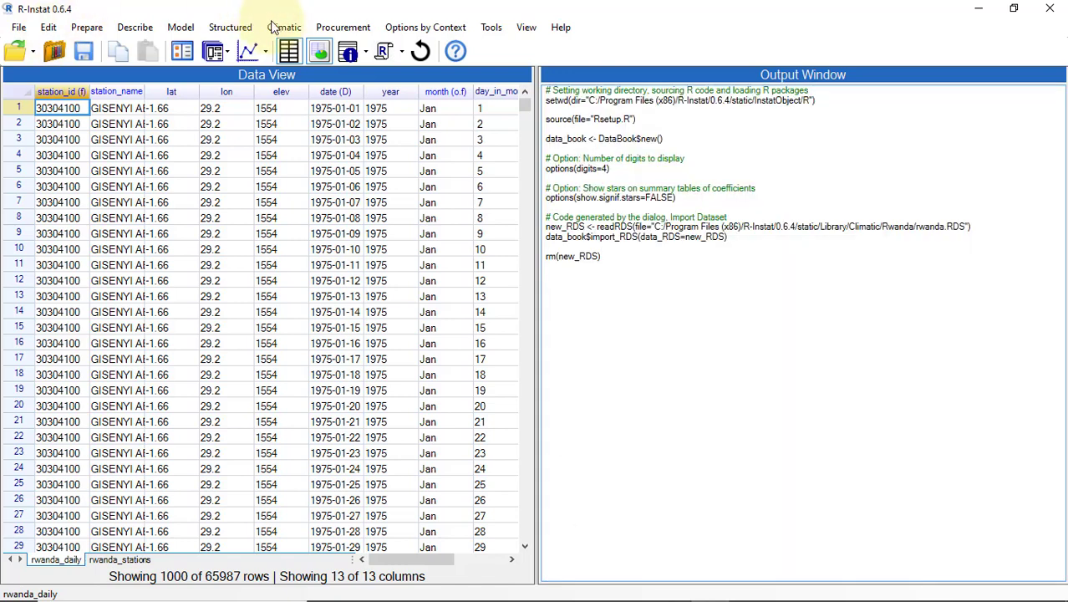
Step: Draw a single monthly tmp_max boxplot and view it as an interactive Plotly chart
{"action": "left_click", "coordinate": [283, 27]}
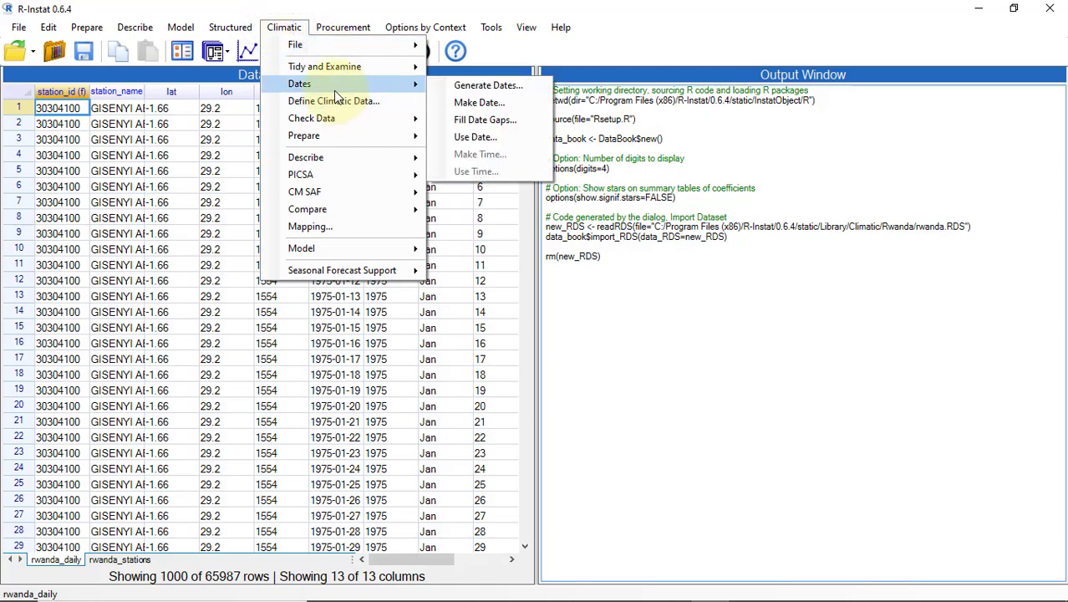
{"action": "mouse_move", "coordinate": [334, 123]}
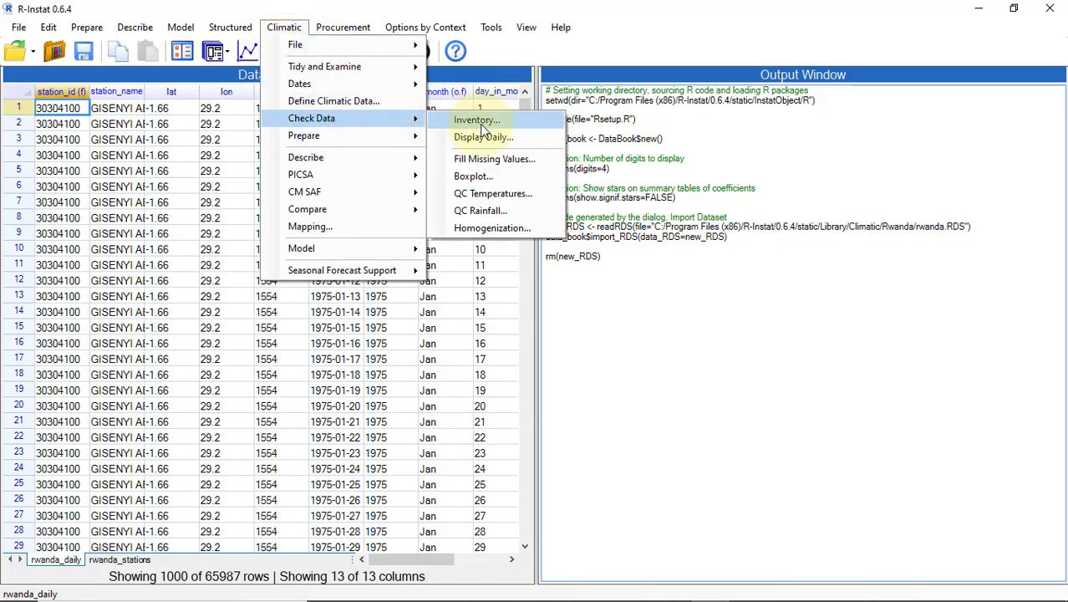
{"action": "left_click", "coordinate": [474, 176]}
{"action": "scroll", "coordinate": [319, 276], "scroll_direction": "down", "scroll_amount": 2}
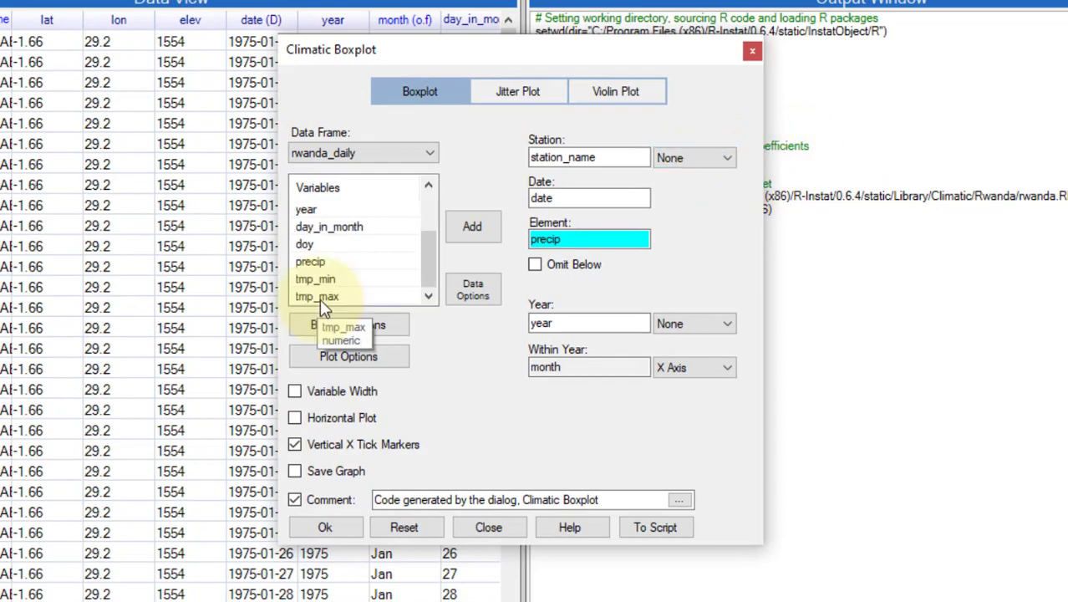
{"action": "double_click", "coordinate": [320, 299]}
{"action": "left_click", "coordinate": [324, 527]}
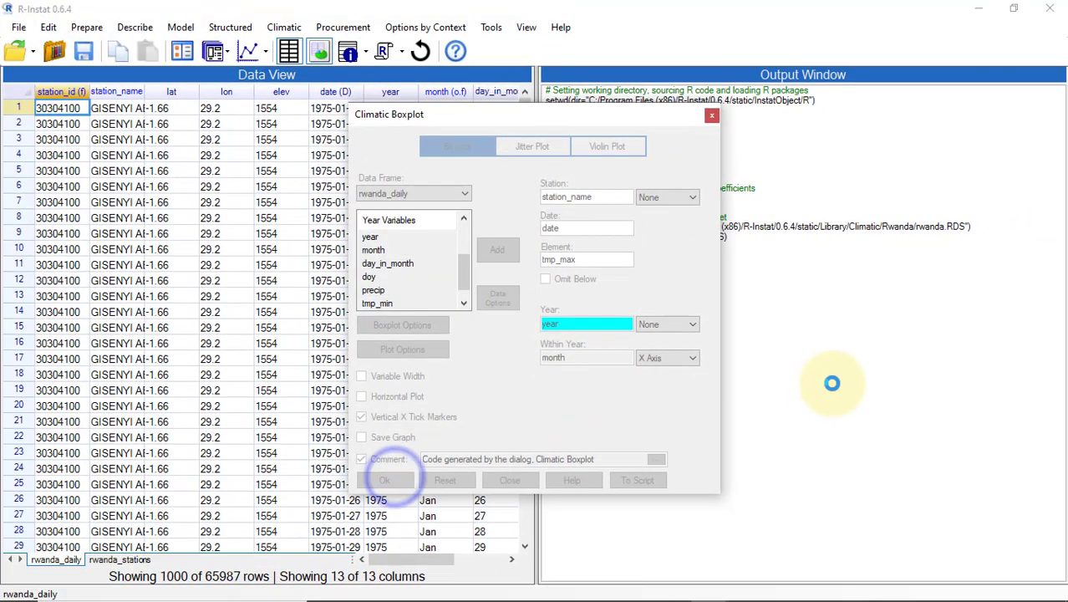
{"action": "left_click", "coordinate": [243, 34]}
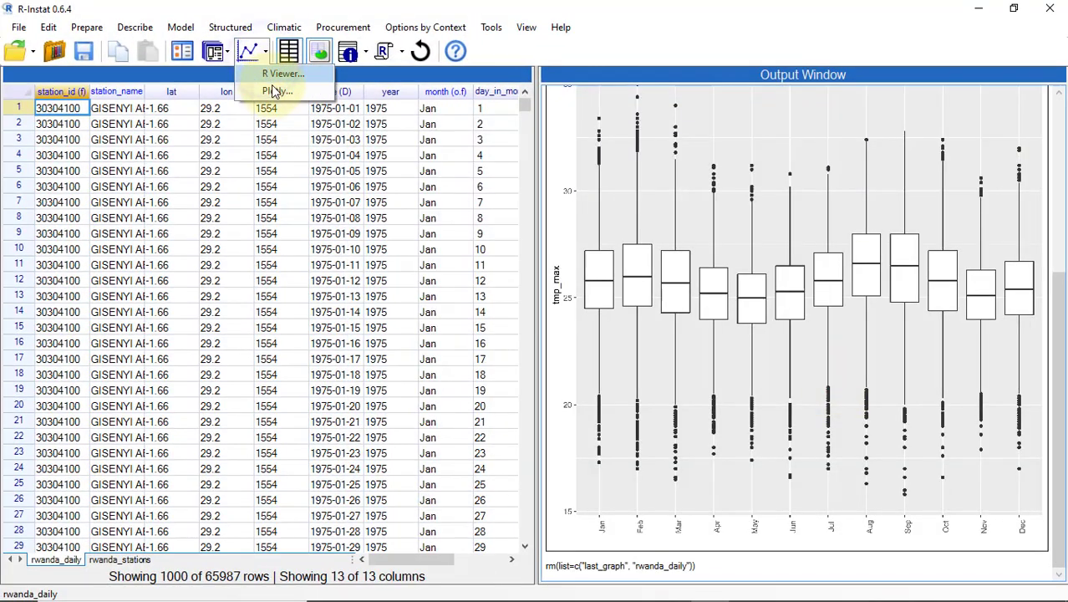
{"action": "left_click", "coordinate": [276, 89]}
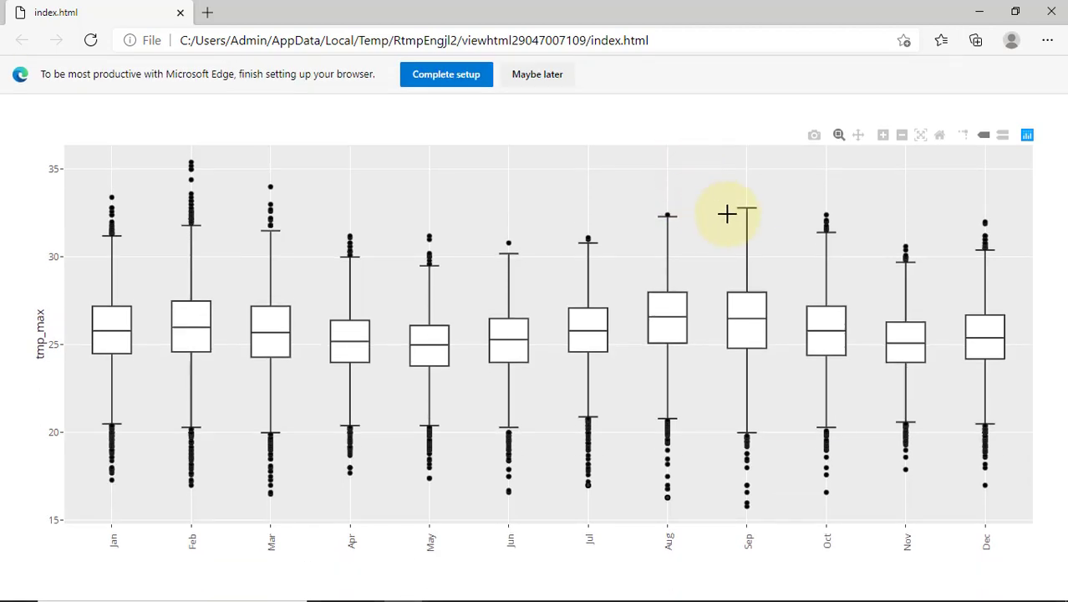
Step: Read September's tmp_max box in the Plotly chart: median 26.50, max 32.80, min 15.80
{"action": "mouse_move", "coordinate": [773, 224]}
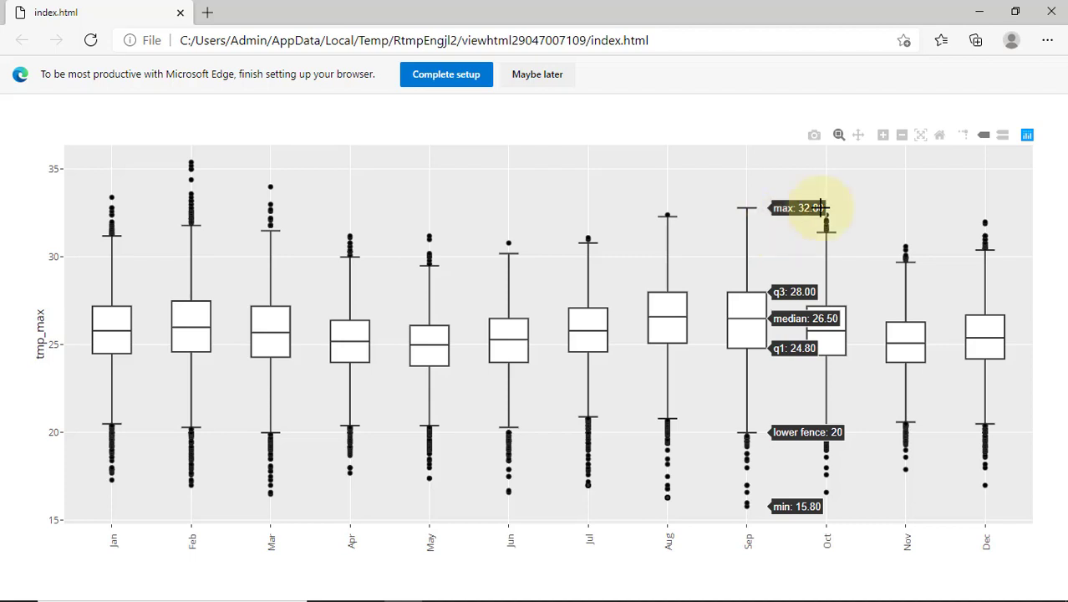
Step: Return to R-Instat and facet the monthly tmp_max boxplot by station
{"action": "left_click", "coordinate": [1042, 15]}
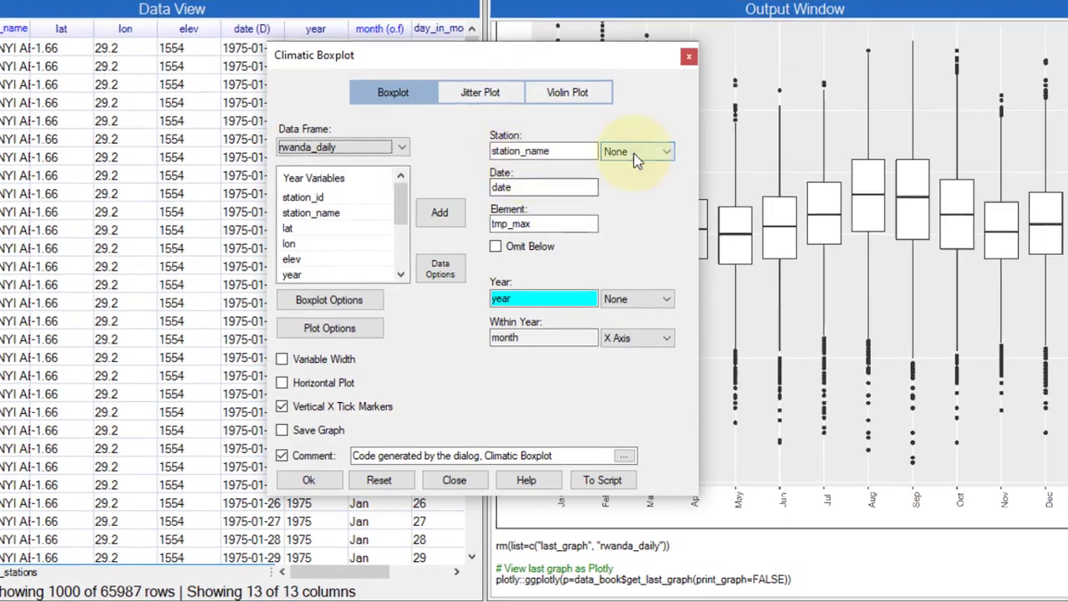
{"action": "left_click", "coordinate": [644, 161]}
{"action": "left_click", "coordinate": [636, 193]}
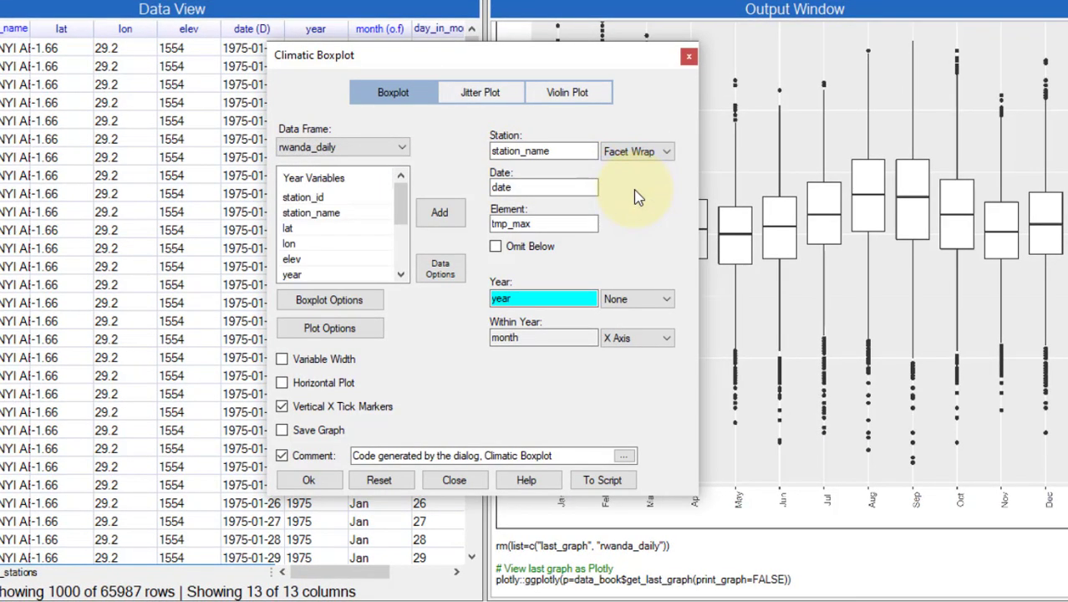
Step: Set the boxplot layer's whisker coefficient to 2.5 with blue filled-square outliers
{"action": "left_click", "coordinate": [321, 301]}
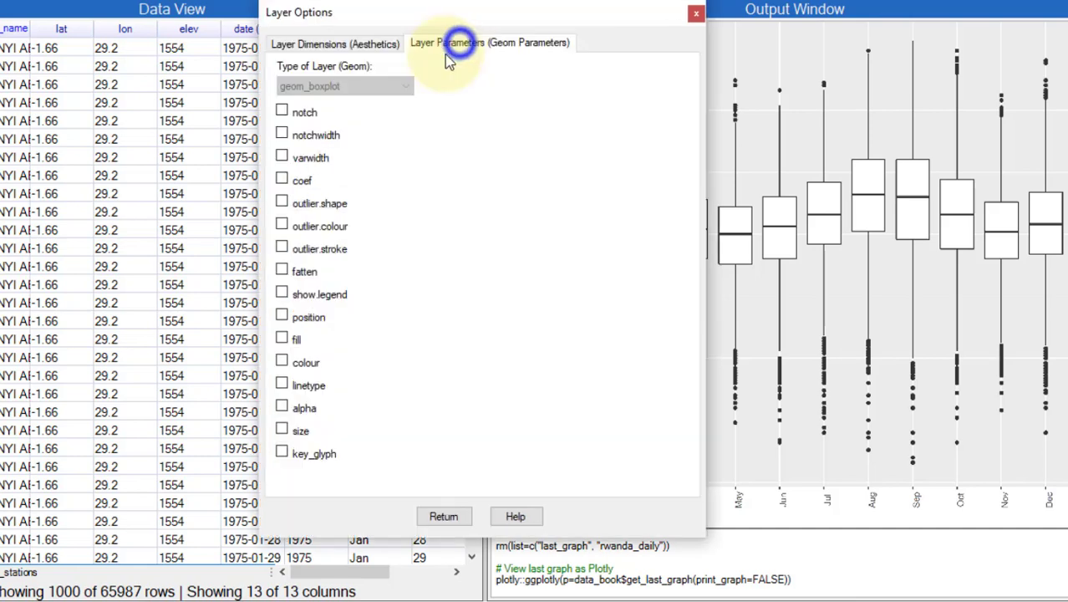
{"action": "left_click", "coordinate": [282, 179]}
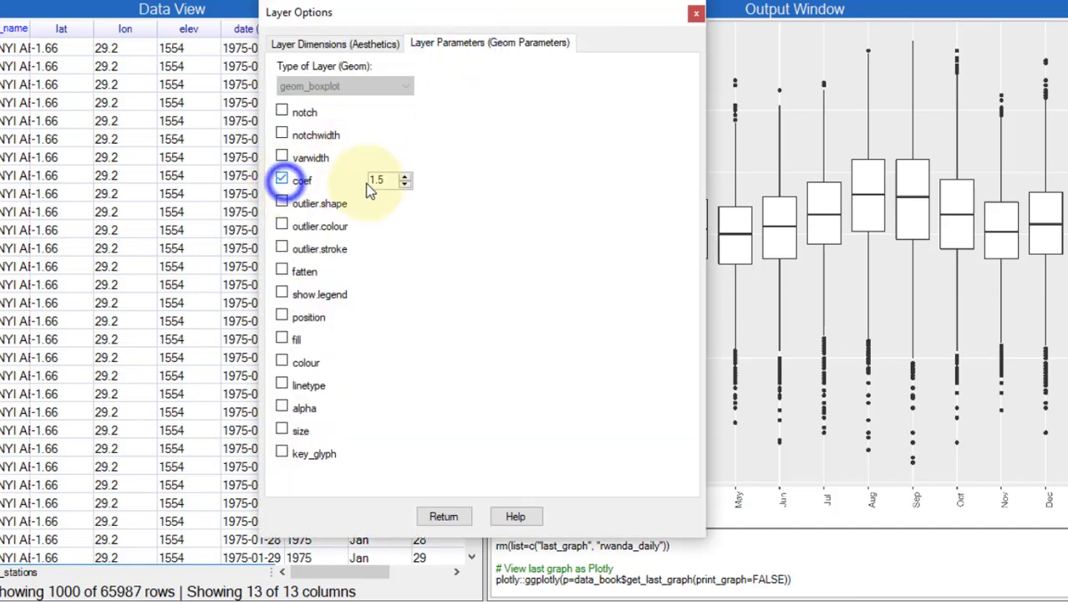
{"action": "left_click", "coordinate": [405, 176]}
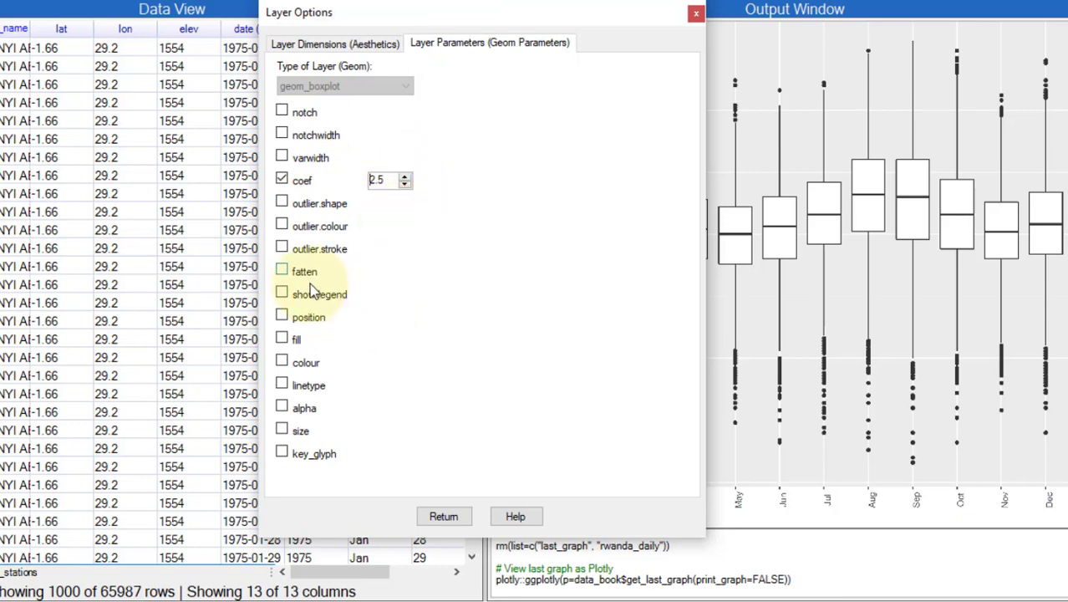
{"action": "left_click", "coordinate": [284, 205]}
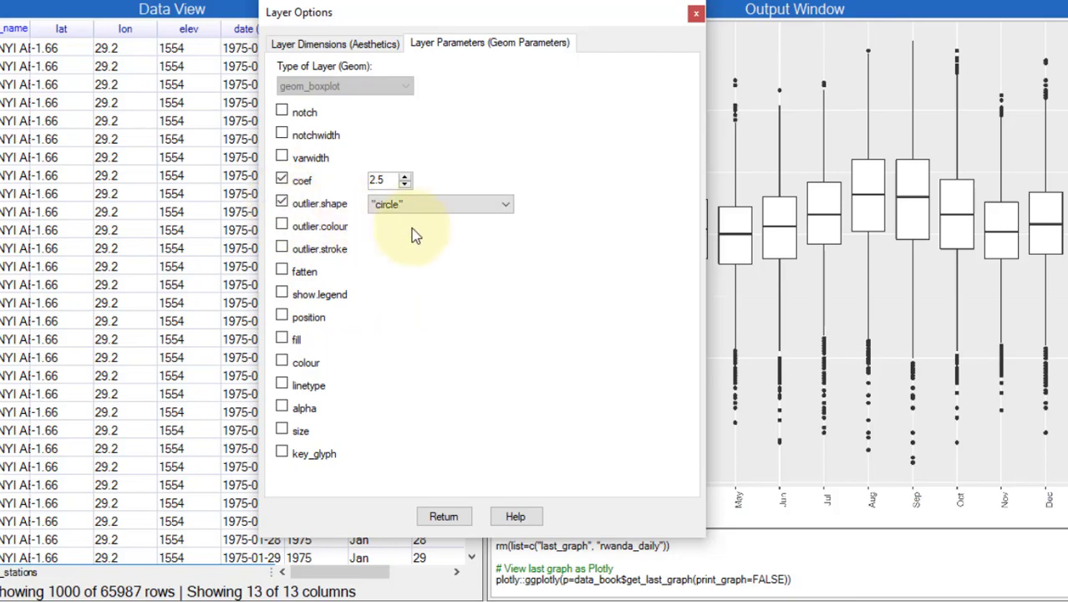
{"action": "left_click", "coordinate": [425, 215]}
{"action": "left_click", "coordinate": [418, 243]}
{"action": "left_click", "coordinate": [281, 225]}
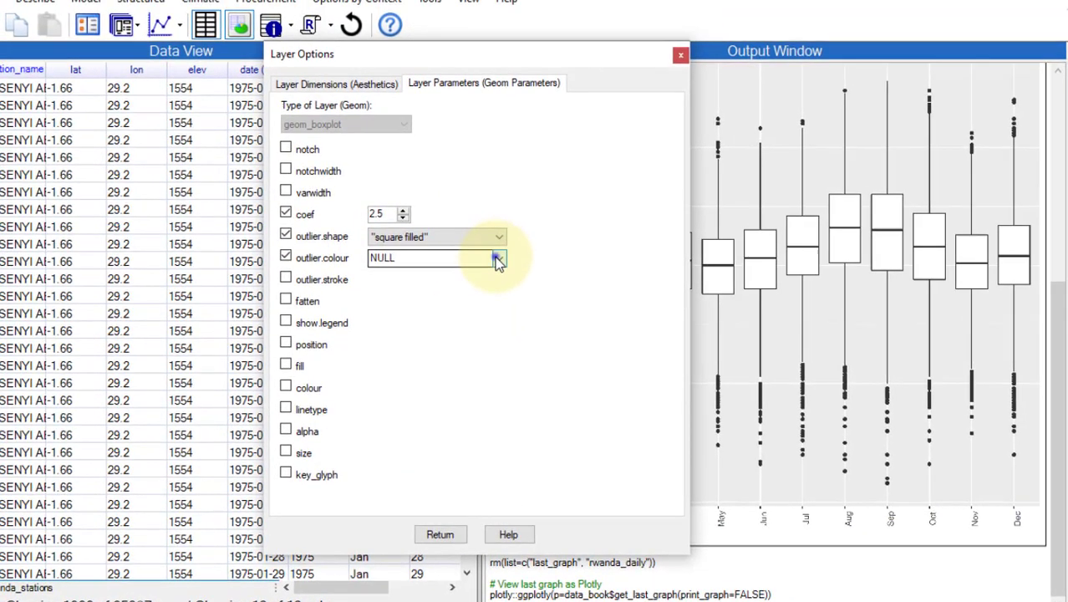
{"action": "left_click", "coordinate": [498, 244]}
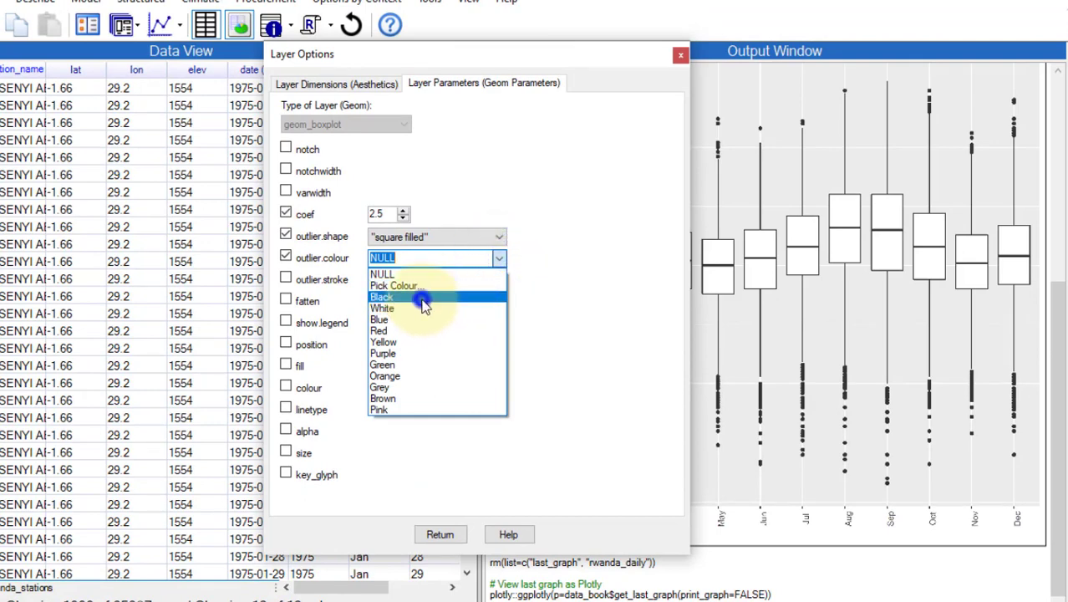
{"action": "left_click", "coordinate": [423, 303]}
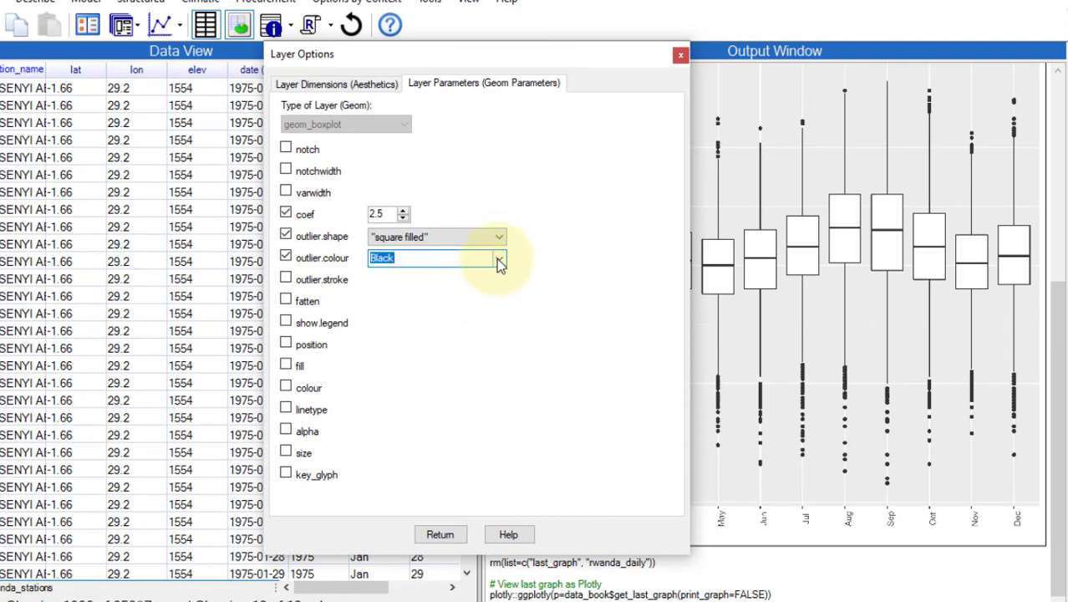
{"action": "left_click", "coordinate": [498, 259]}
{"action": "left_click", "coordinate": [398, 316]}
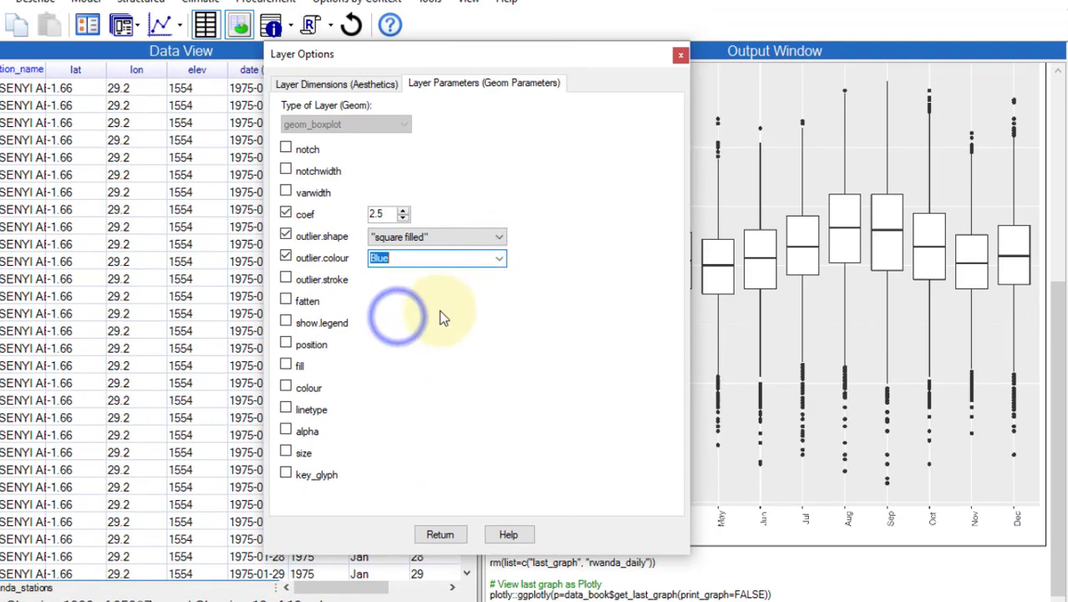
Step: Fill the boxes blue and run the styled boxplot
{"action": "left_click", "coordinate": [285, 365]}
{"action": "left_click", "coordinate": [499, 366]}
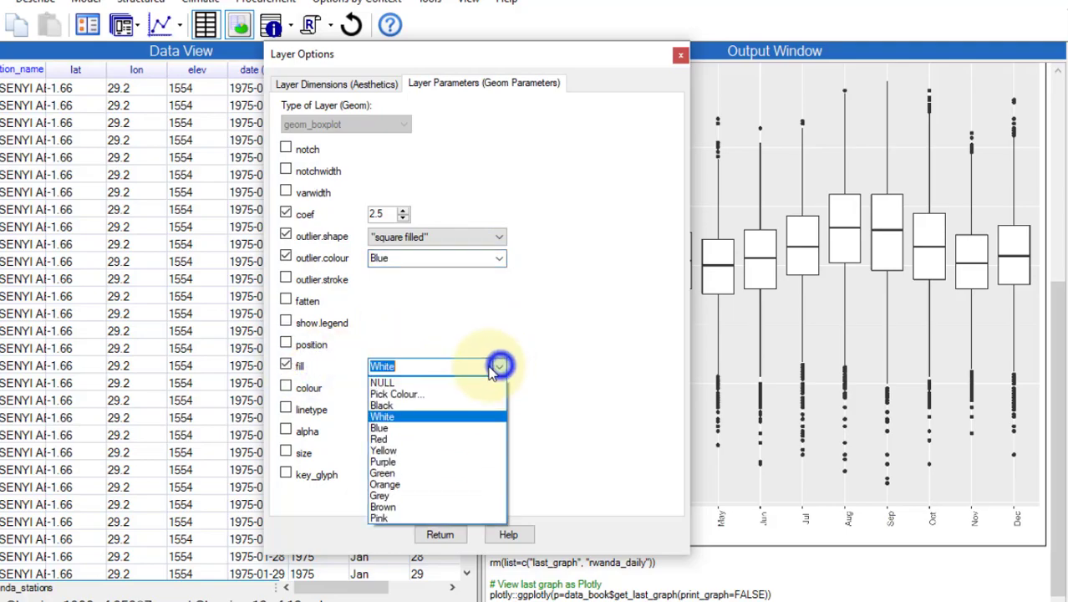
{"action": "left_click", "coordinate": [401, 427]}
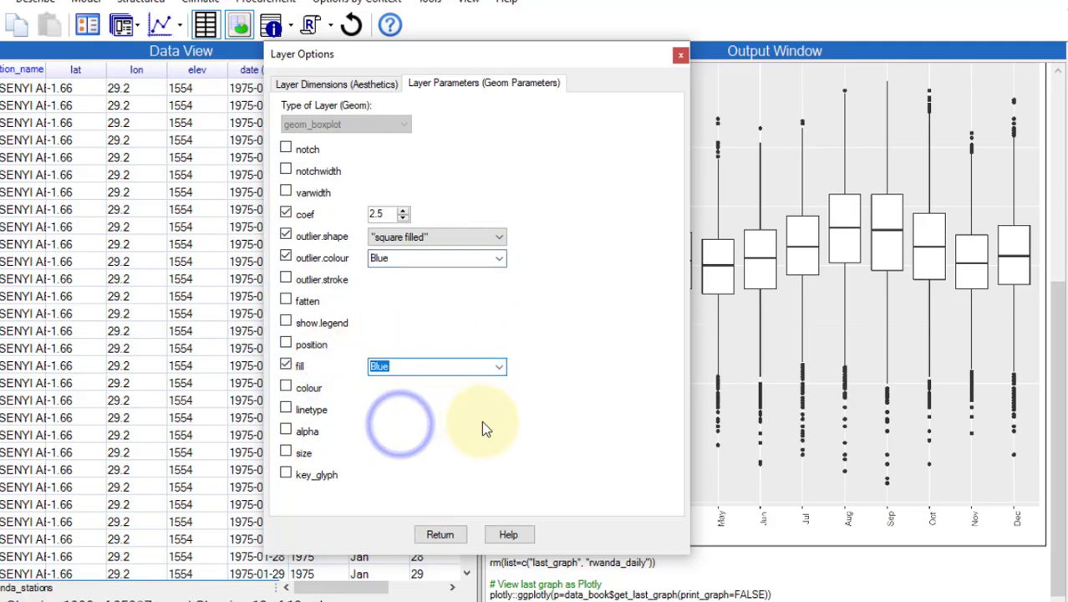
{"action": "left_click", "coordinate": [439, 534]}
{"action": "left_click", "coordinate": [311, 501]}
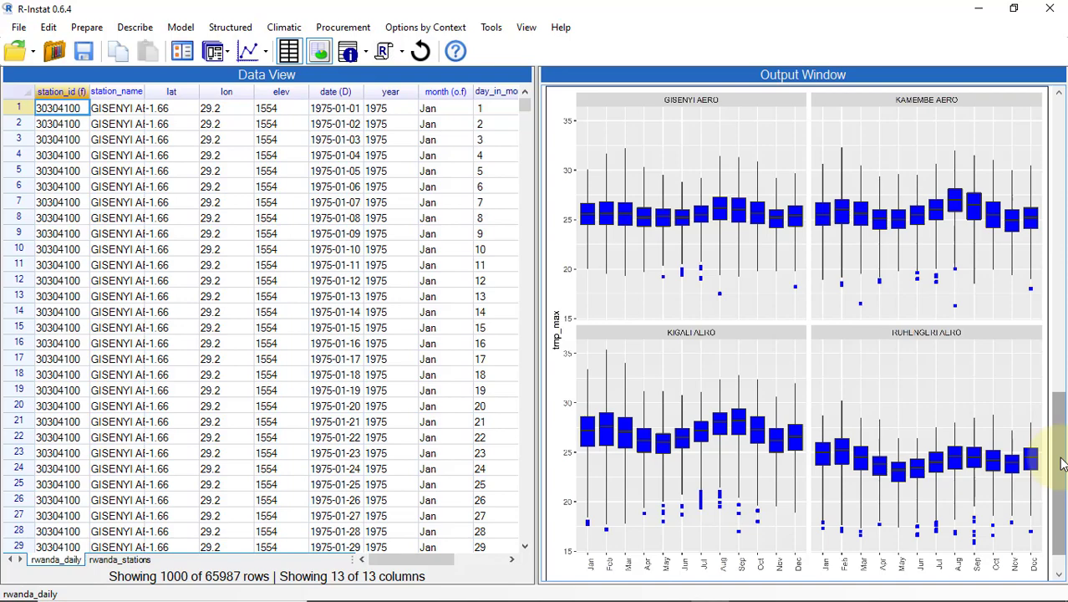
Step: Reopen the Climatic Boxplot dialog with its last settings
{"action": "left_click", "coordinate": [183, 51]}
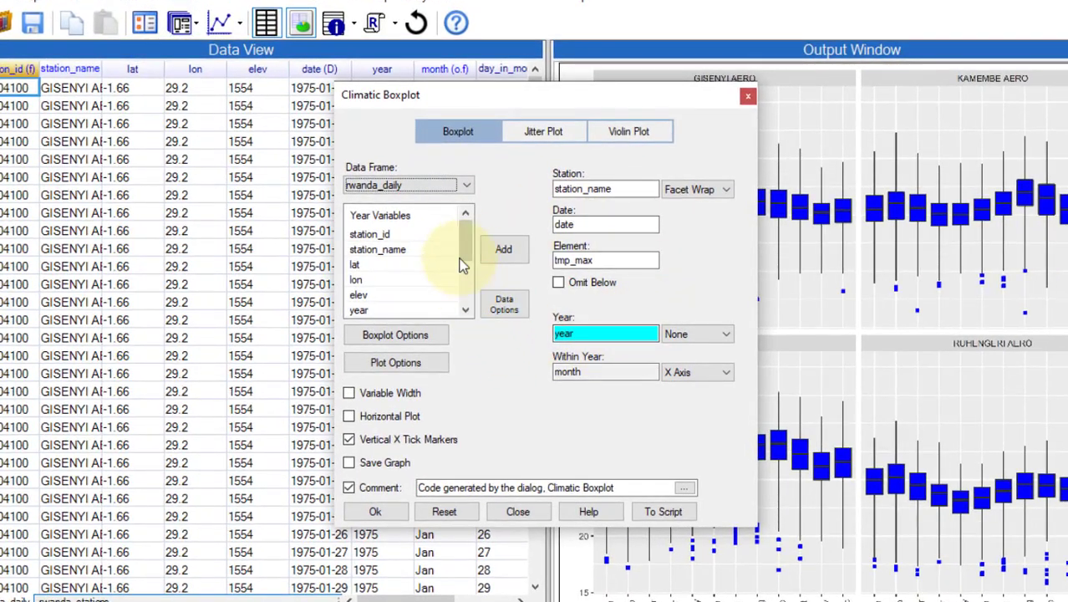
Step: Swap the plotted element from tmp_max to tmp_min and redraw the station-faceted boxplots
{"action": "left_click", "coordinate": [585, 260]}
{"action": "scroll", "coordinate": [468, 238], "scroll_direction": "down", "scroll_amount": 2}
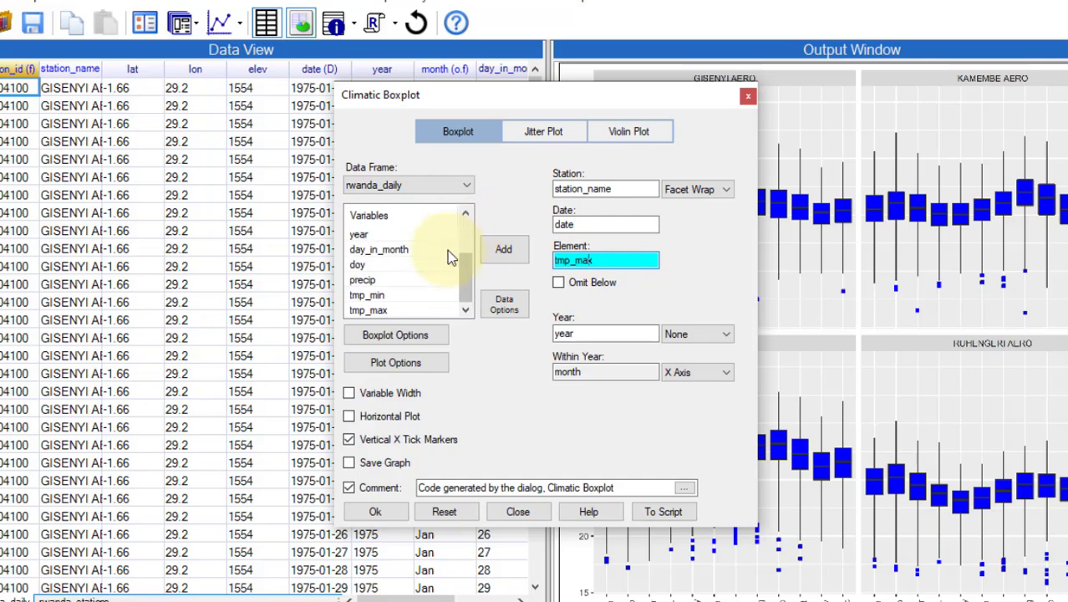
{"action": "double_click", "coordinate": [396, 293]}
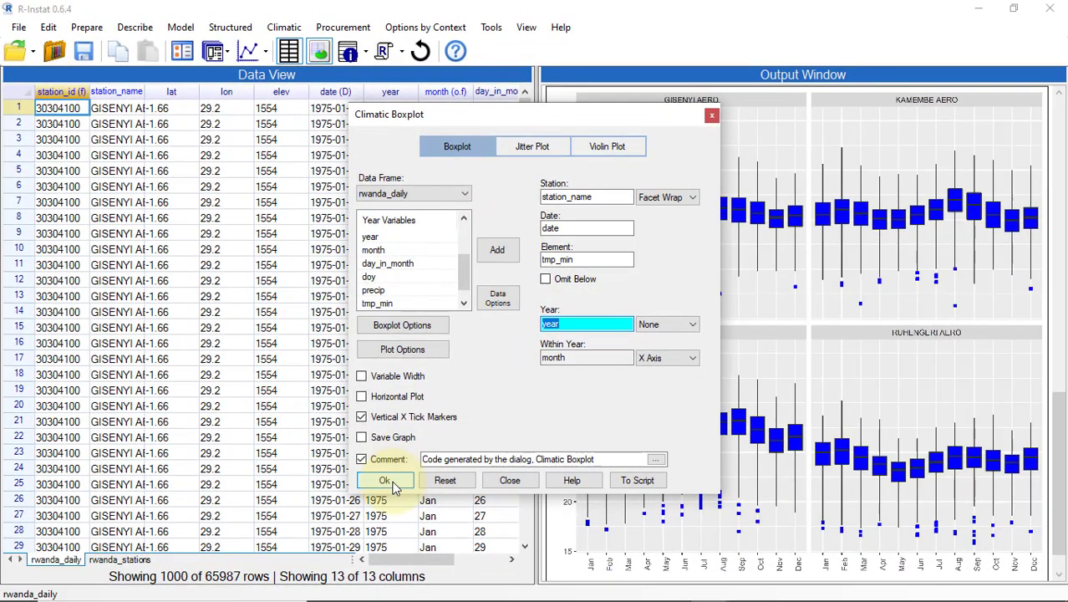
{"action": "left_click", "coordinate": [393, 486]}
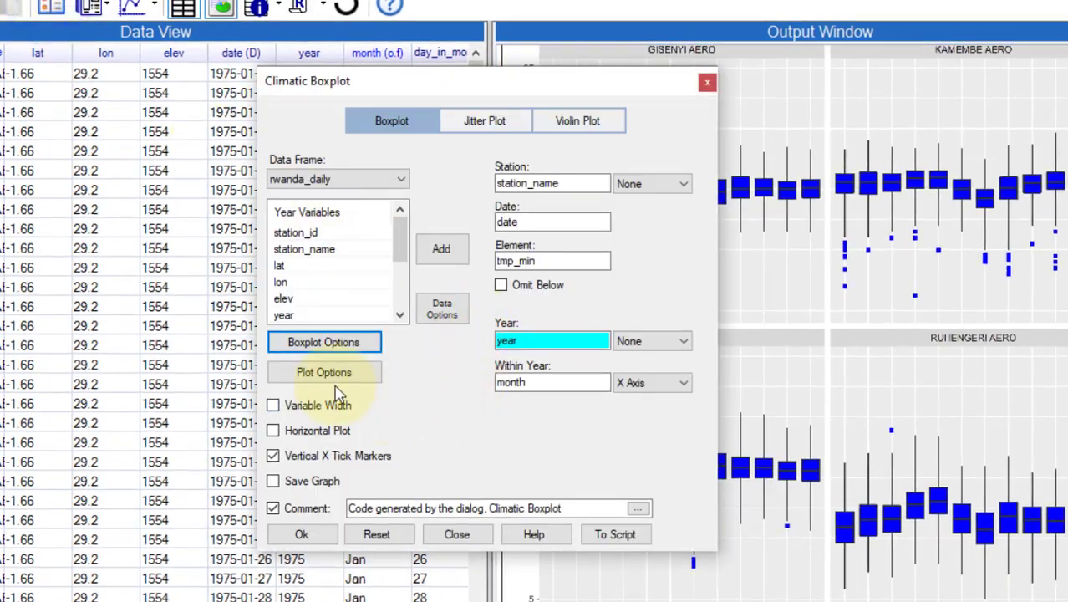
Step: Add a second boxplot layer with its own y variable in Plot Options
{"action": "left_click", "coordinate": [337, 371]}
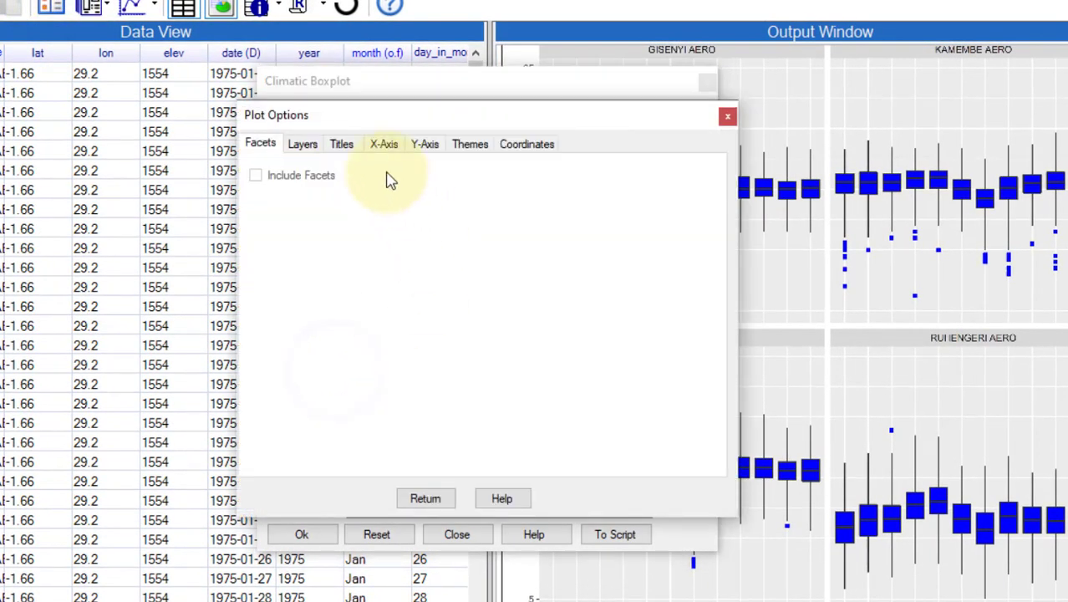
{"action": "left_click", "coordinate": [302, 144]}
{"action": "left_click", "coordinate": [303, 195]}
{"action": "left_click", "coordinate": [403, 235]}
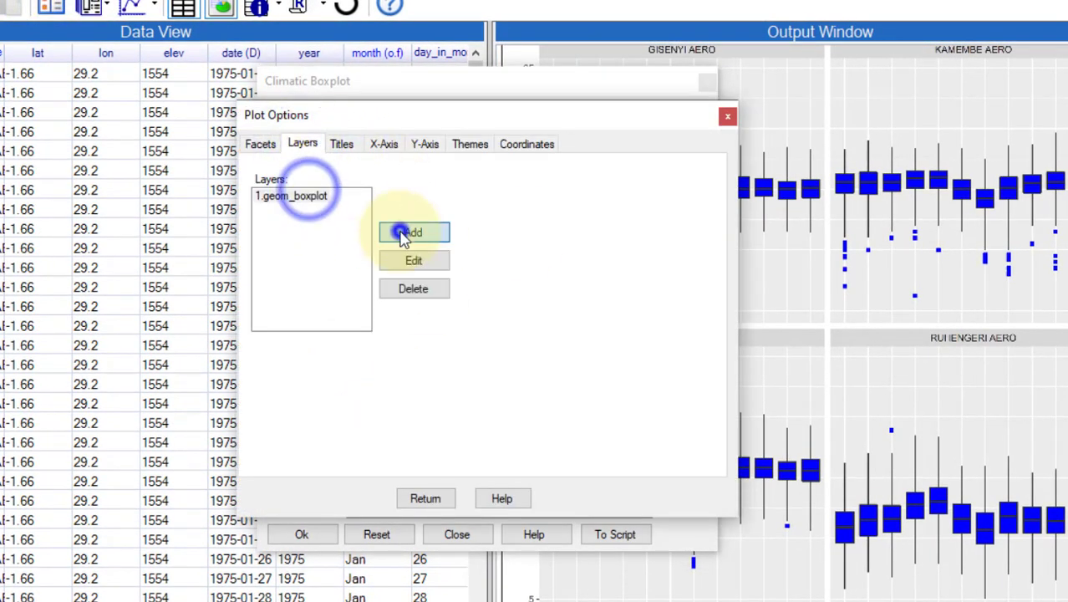
{"action": "double_click", "coordinate": [622, 135]}
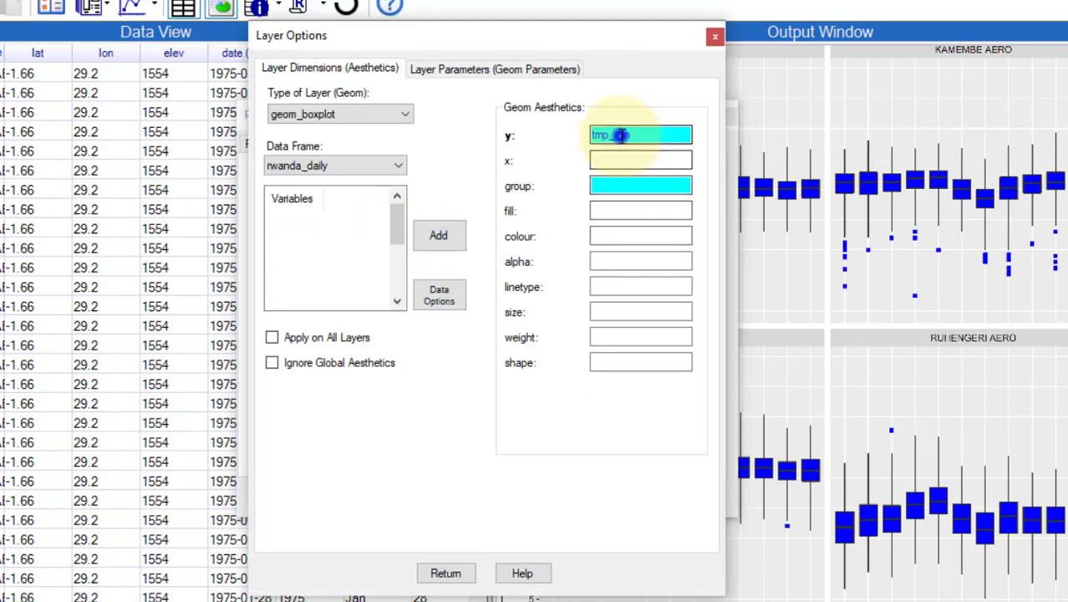
{"action": "scroll", "coordinate": [363, 250], "scroll_direction": "down", "scroll_amount": 3}
{"action": "double_click", "coordinate": [329, 302]}
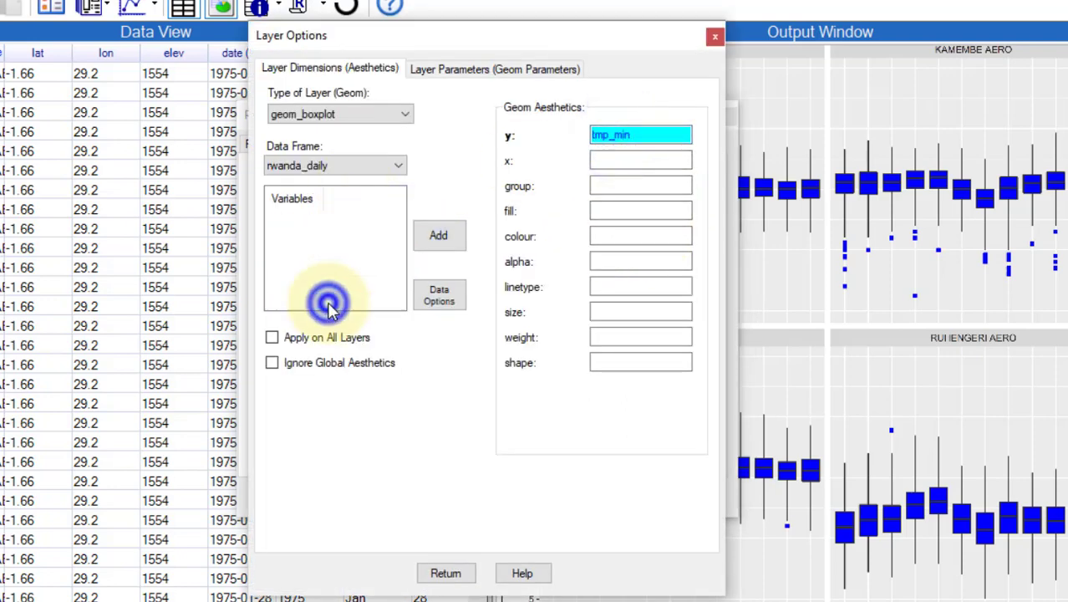
{"action": "left_click", "coordinate": [446, 574]}
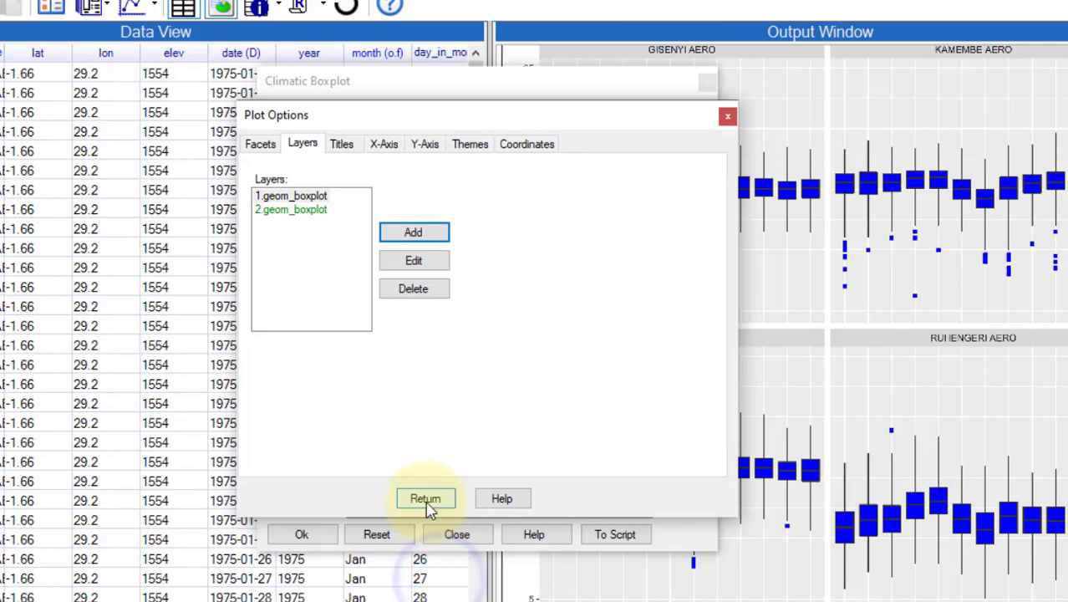
{"action": "left_click", "coordinate": [426, 500]}
Step: Facet-wrap the plot by station and draw the two-layer boxplot graph
{"action": "left_click", "coordinate": [632, 183]}
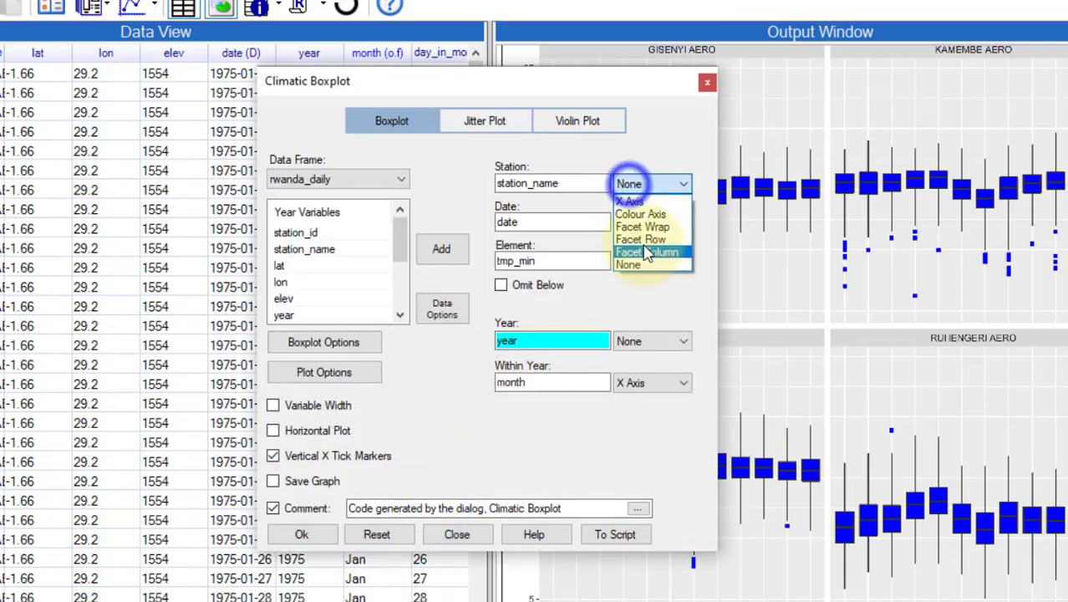
{"action": "left_click", "coordinate": [642, 226]}
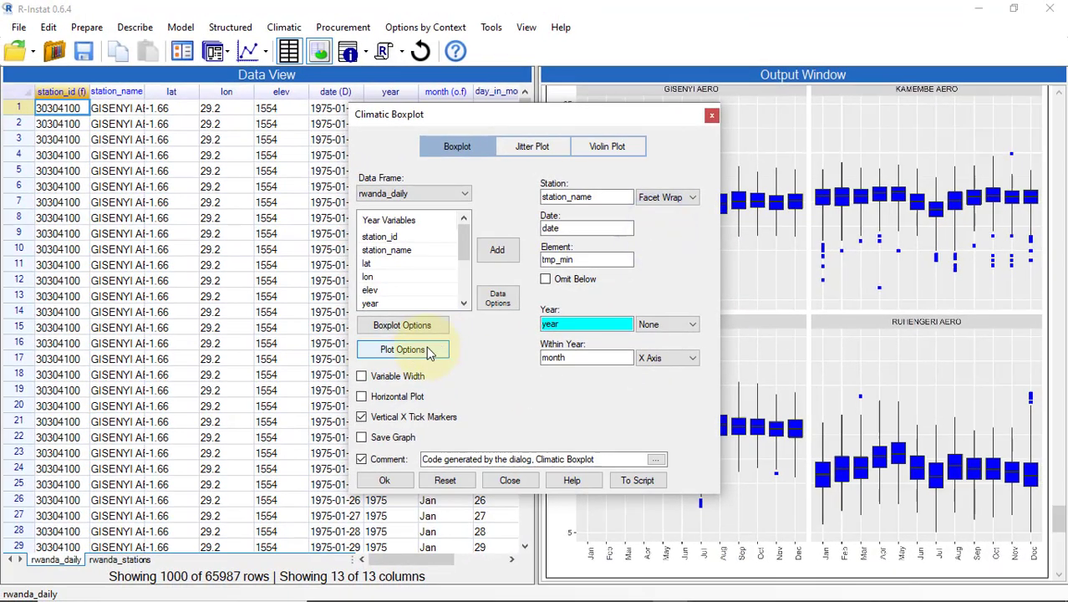
{"action": "left_click", "coordinate": [384, 480]}
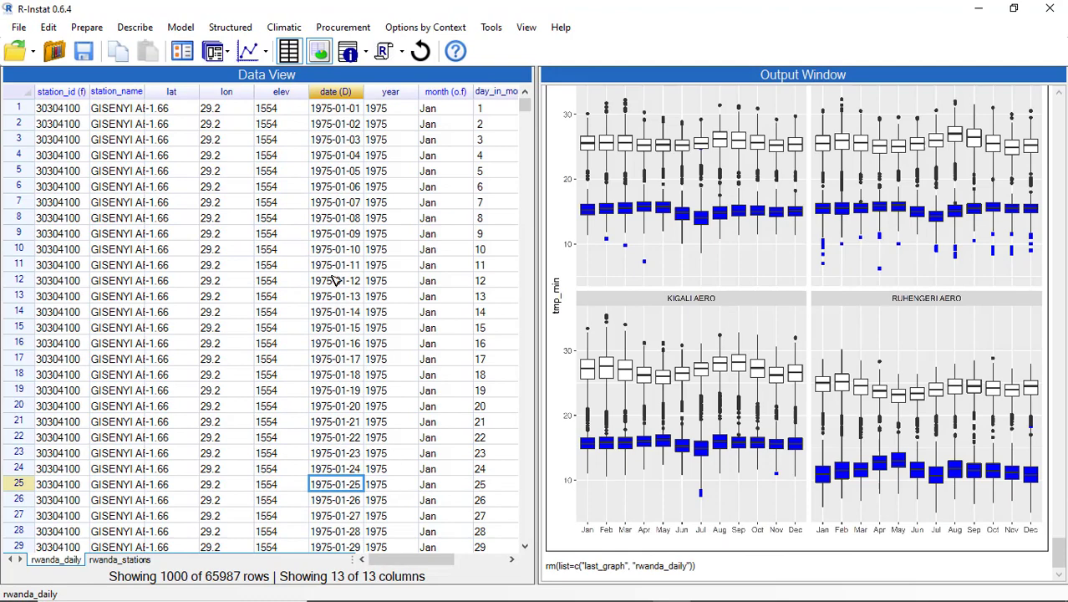
Step: Show the two-layer station boxplot in a separate R Graphics window, shifted slightly down
{"action": "left_click", "coordinate": [248, 53]}
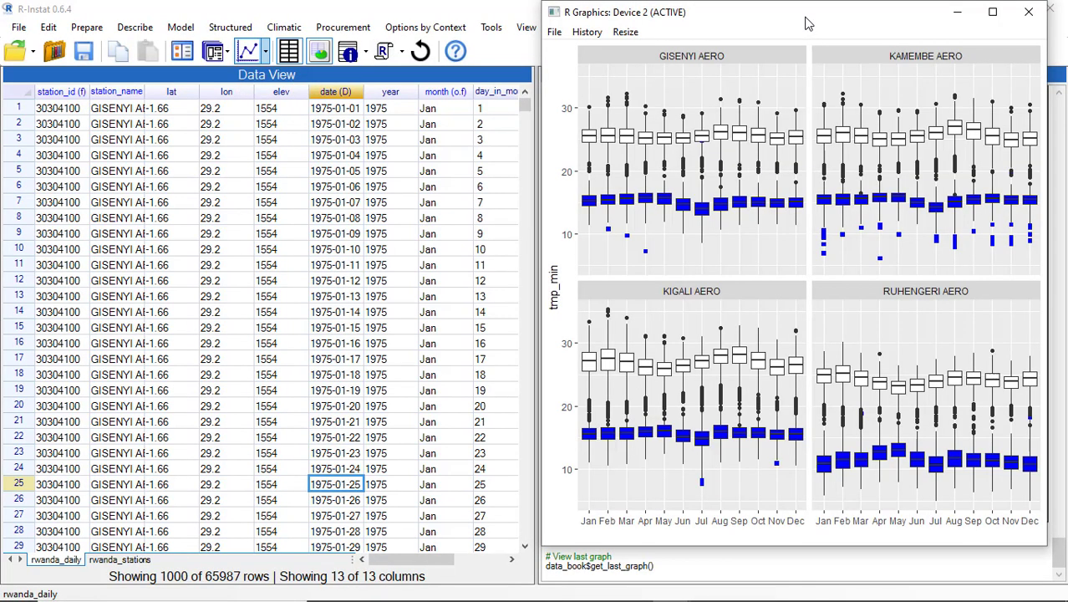
{"action": "left_click_drag", "start_coordinate": [809, 22], "coordinate": [808, 63]}
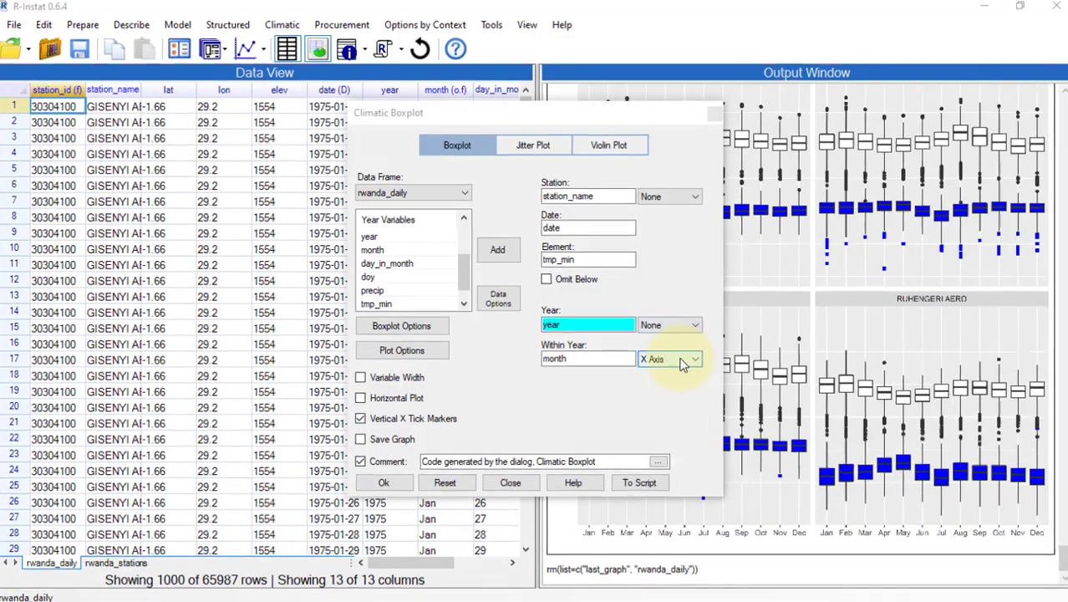
Step: Put year on the x axis, drop months, and facet stations into rows
{"action": "left_click", "coordinate": [689, 360]}
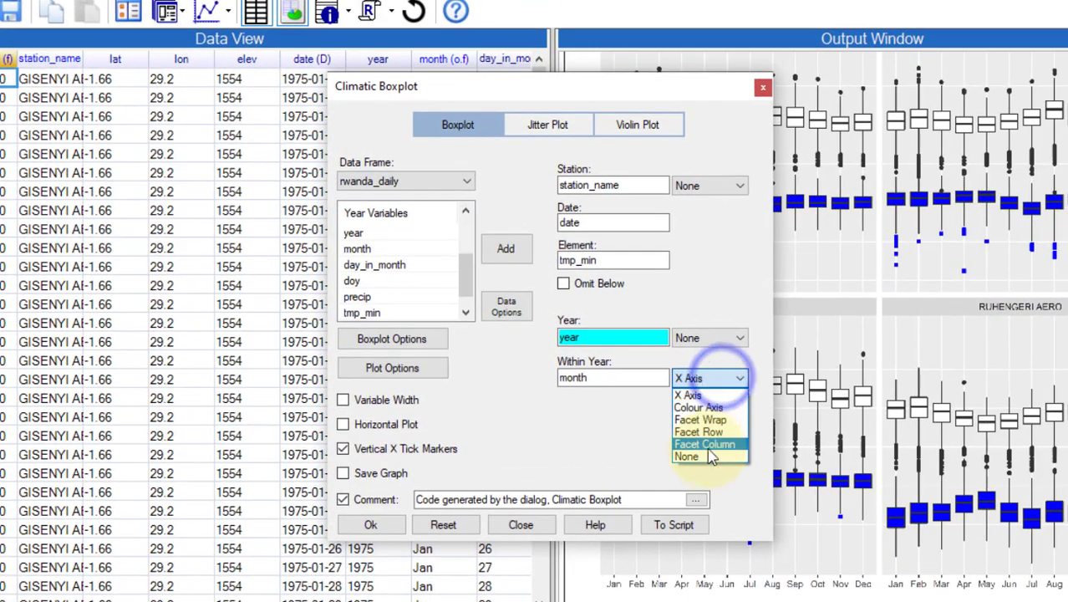
{"action": "left_click", "coordinate": [706, 457]}
{"action": "left_click", "coordinate": [705, 338]}
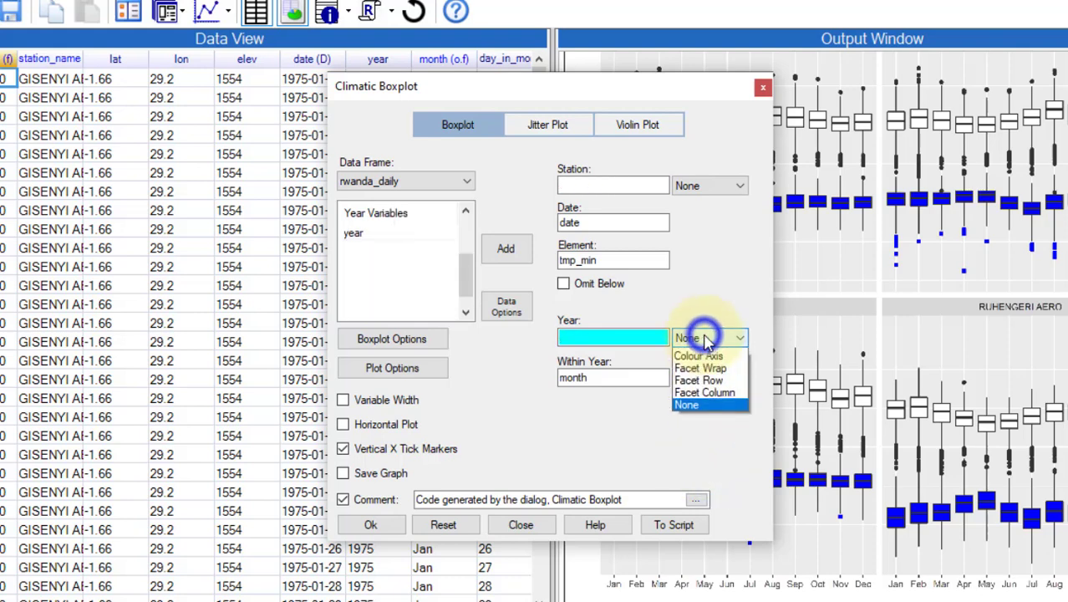
{"action": "left_click", "coordinate": [700, 355]}
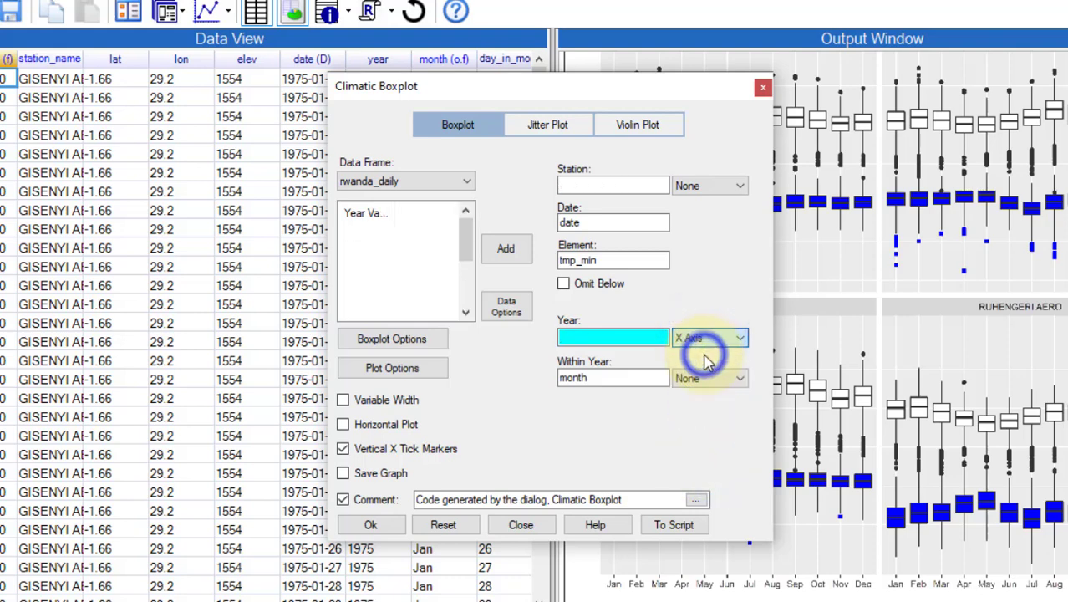
{"action": "left_click", "coordinate": [709, 184]}
{"action": "left_click", "coordinate": [699, 239]}
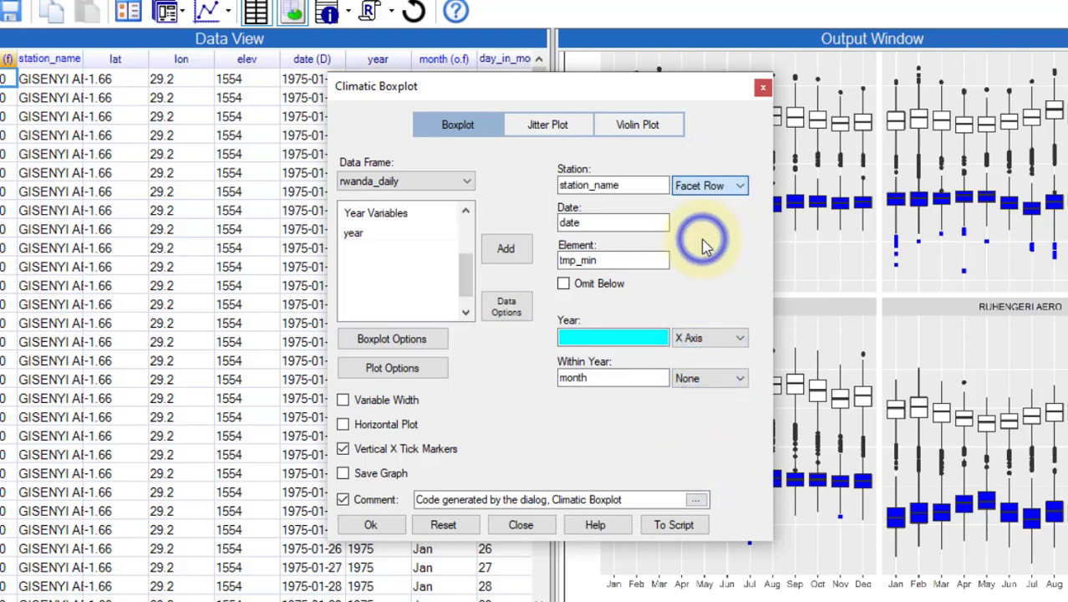
Step: Set the boxplot whisker coefficient to 2.5 and outliers to filled squares
{"action": "left_click", "coordinate": [392, 340]}
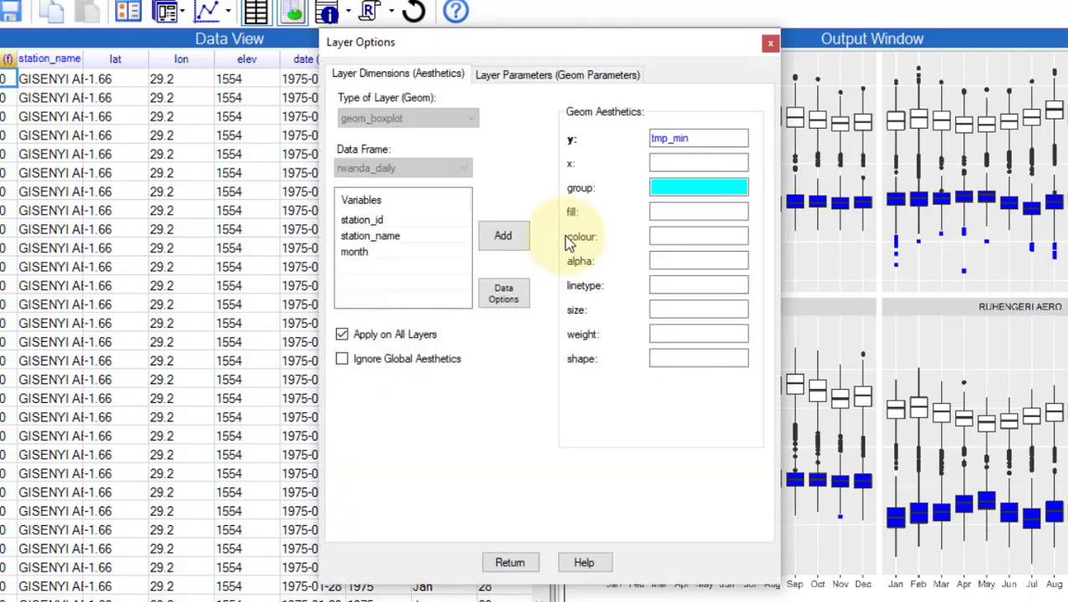
{"action": "left_click", "coordinate": [514, 73]}
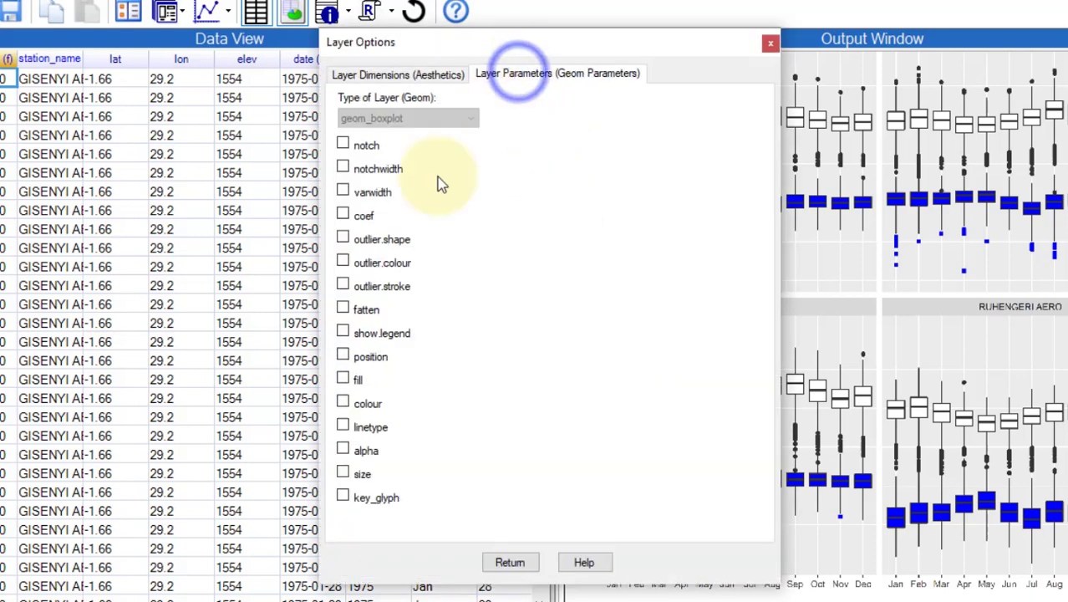
{"action": "left_click", "coordinate": [342, 215]}
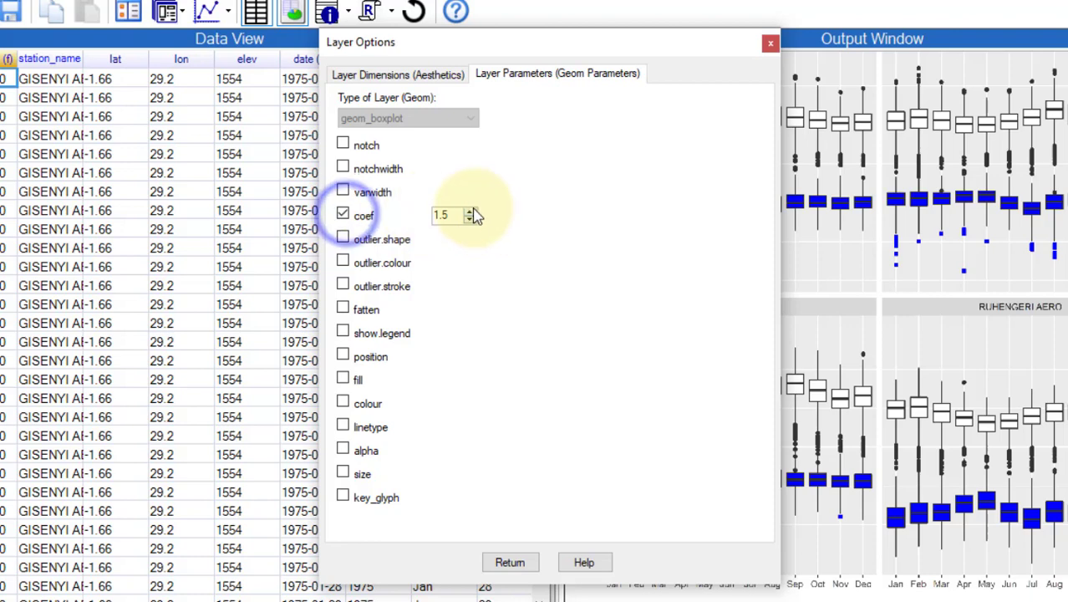
{"action": "left_click", "coordinate": [471, 212]}
{"action": "left_click", "coordinate": [471, 212]}
{"action": "left_click", "coordinate": [473, 209]}
{"action": "left_click", "coordinate": [473, 210]}
{"action": "left_click", "coordinate": [473, 209]}
{"action": "left_click", "coordinate": [473, 209]}
{"action": "left_click", "coordinate": [473, 209]}
{"action": "left_click", "coordinate": [473, 209]}
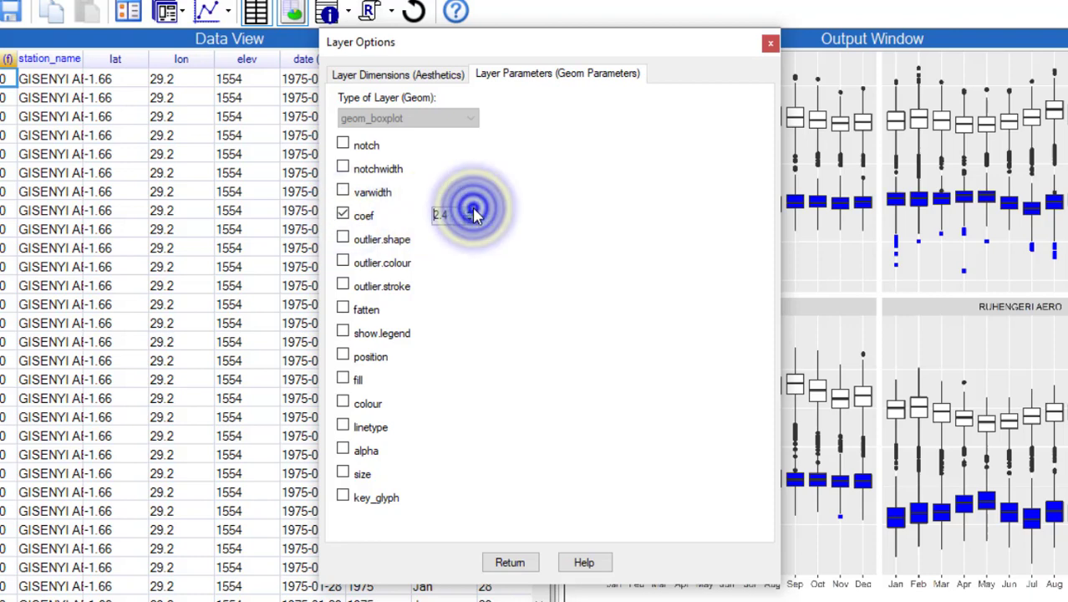
{"action": "left_click", "coordinate": [473, 209]}
{"action": "left_click", "coordinate": [473, 209]}
{"action": "left_click", "coordinate": [342, 238]}
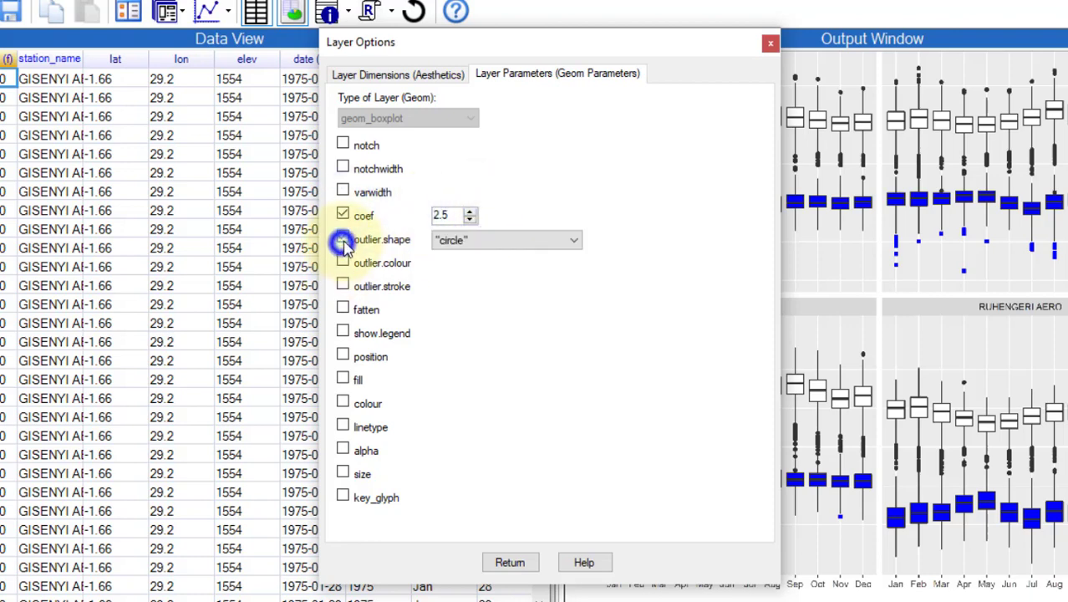
{"action": "left_click", "coordinate": [504, 241]}
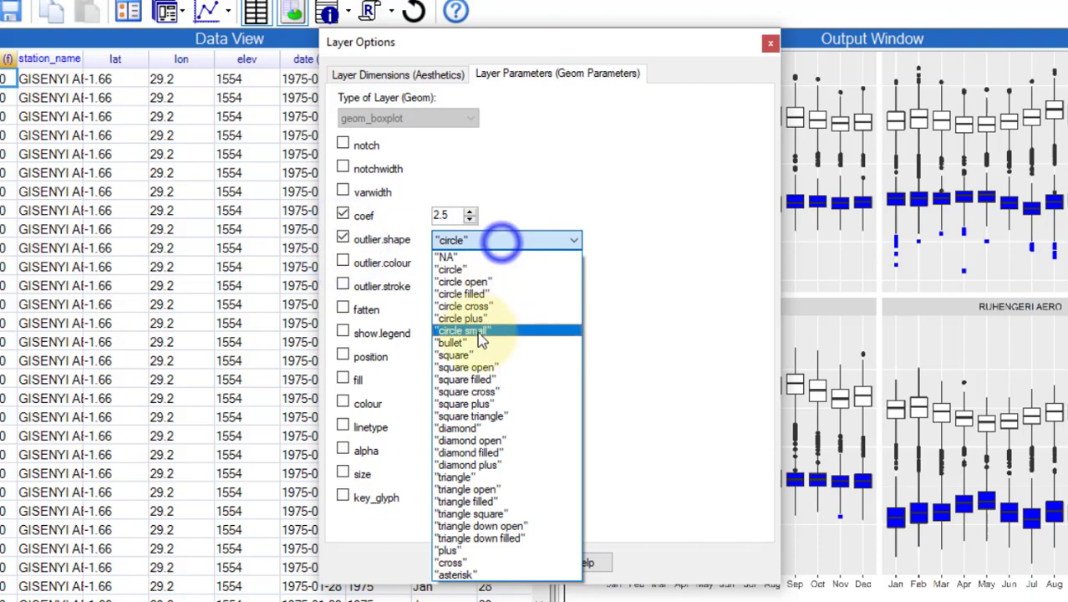
{"action": "left_click", "coordinate": [477, 378]}
Step: Make outliers and box fill blue, then draw the row-faceted yearly boxplot
{"action": "left_click", "coordinate": [343, 263]}
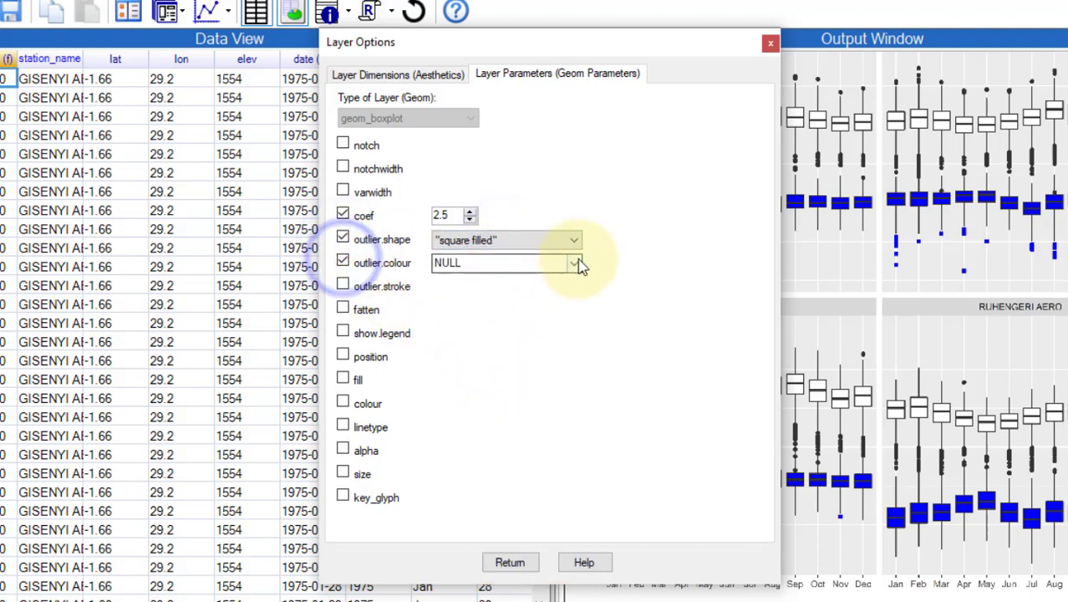
{"action": "left_click", "coordinate": [574, 263]}
{"action": "left_click", "coordinate": [465, 329]}
{"action": "left_click", "coordinate": [342, 378]}
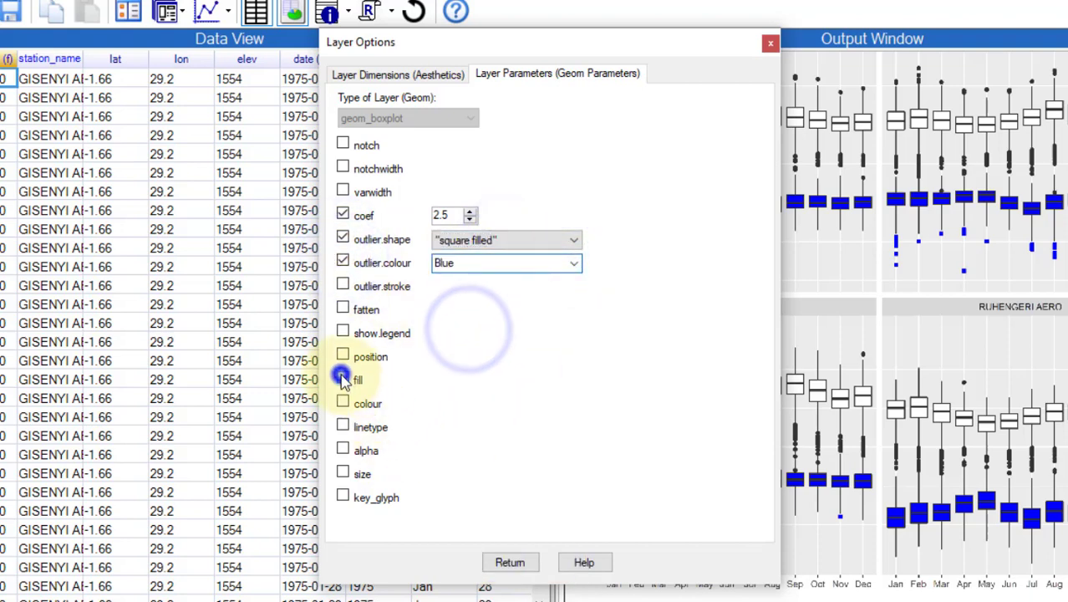
{"action": "left_click", "coordinate": [574, 380]}
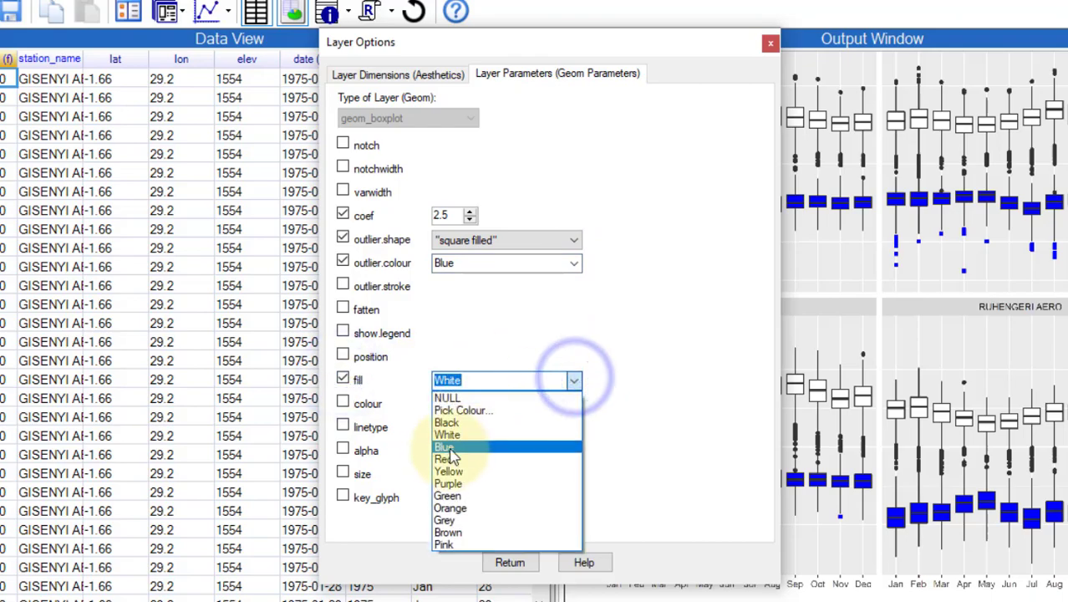
{"action": "left_click", "coordinate": [449, 448]}
{"action": "left_click", "coordinate": [506, 561]}
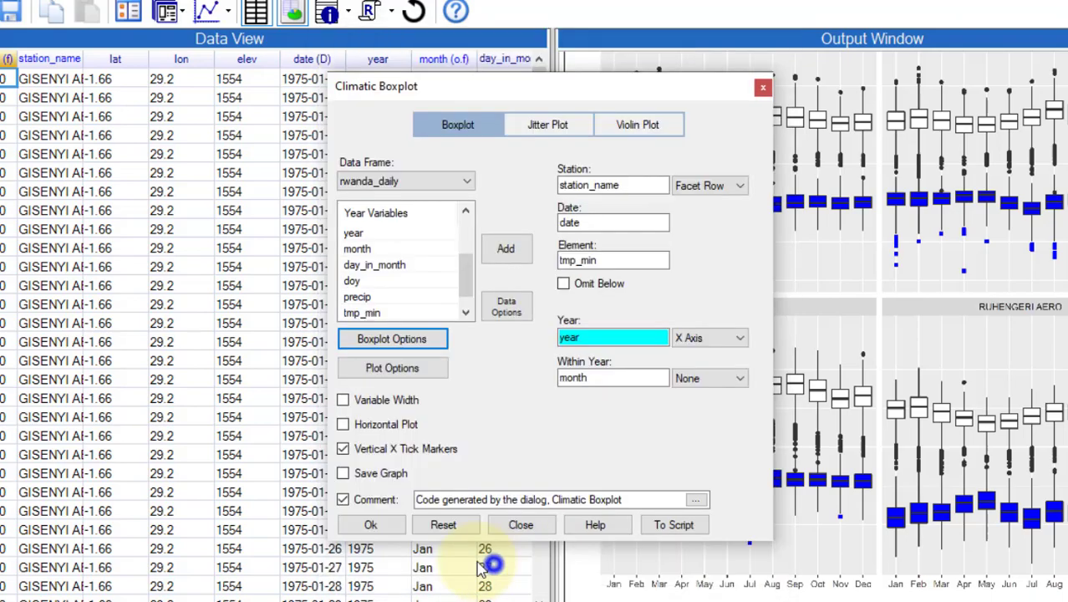
{"action": "left_click", "coordinate": [371, 530]}
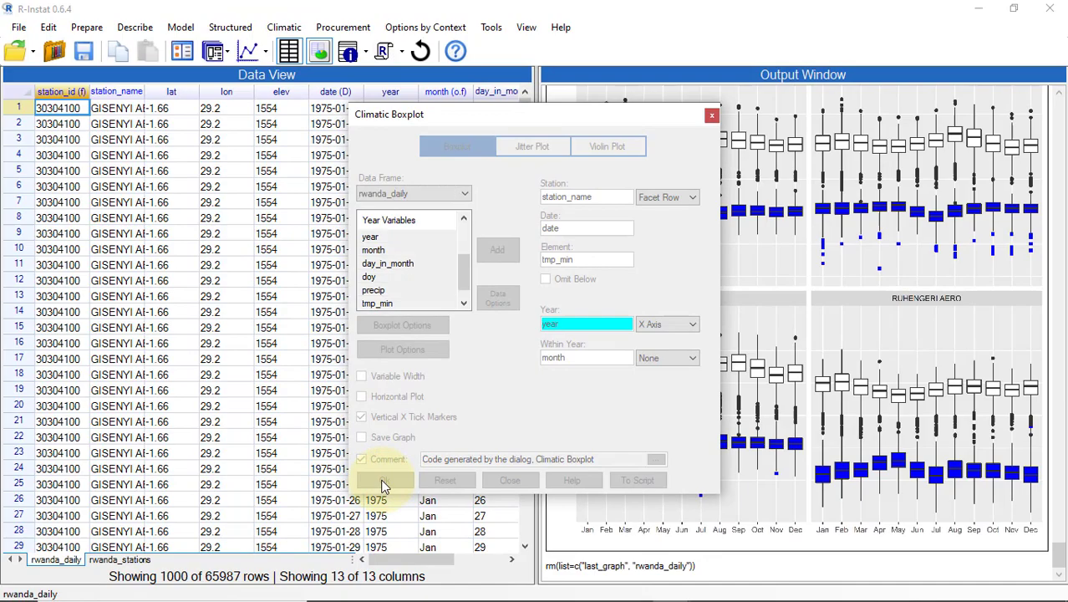
{"action": "left_click", "coordinate": [242, 30]}
Step: Show the yearly tmp_min boxplots for all four stations in a maximized R Viewer window
{"action": "left_click", "coordinate": [269, 76]}
{"action": "left_click", "coordinate": [991, 11]}
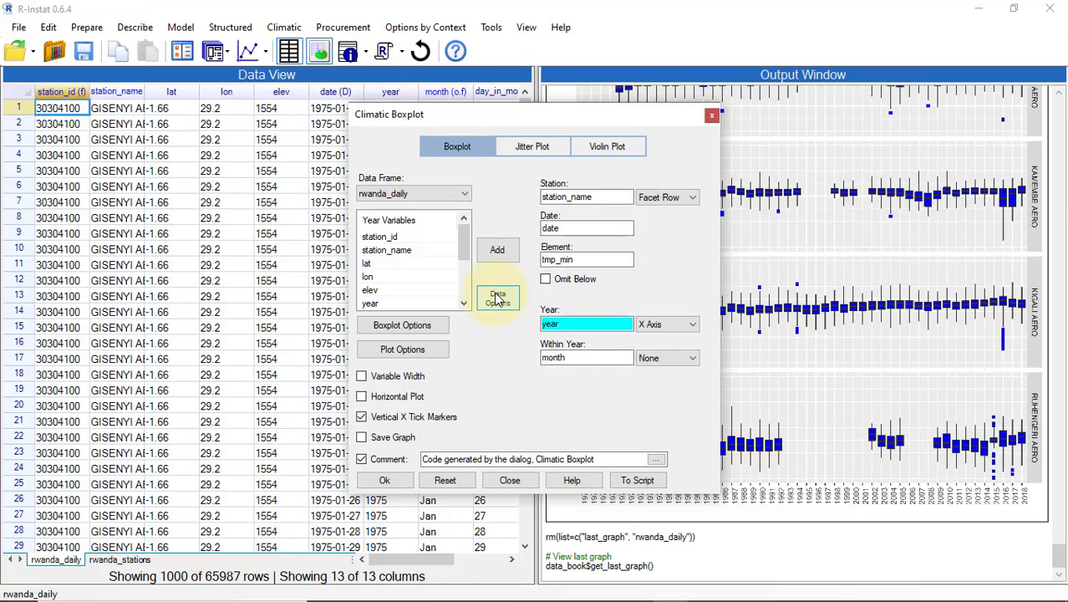
Step: Define and apply Filter1 keeping only KAMEMBE AERO rows by station_name
{"action": "left_click", "coordinate": [496, 296]}
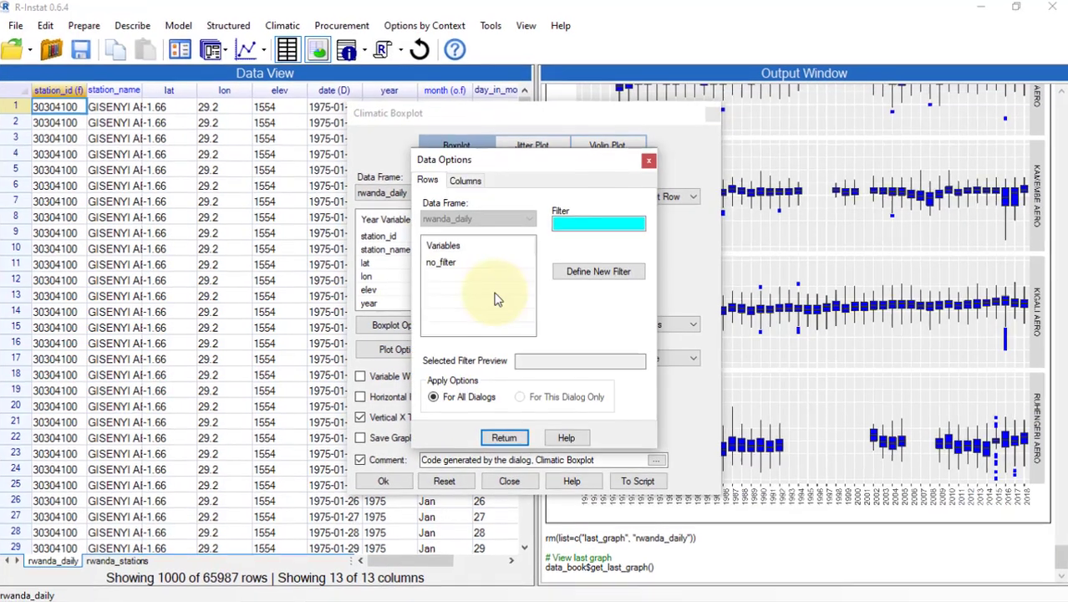
{"action": "left_click", "coordinate": [597, 261]}
{"action": "double_click", "coordinate": [186, 179]}
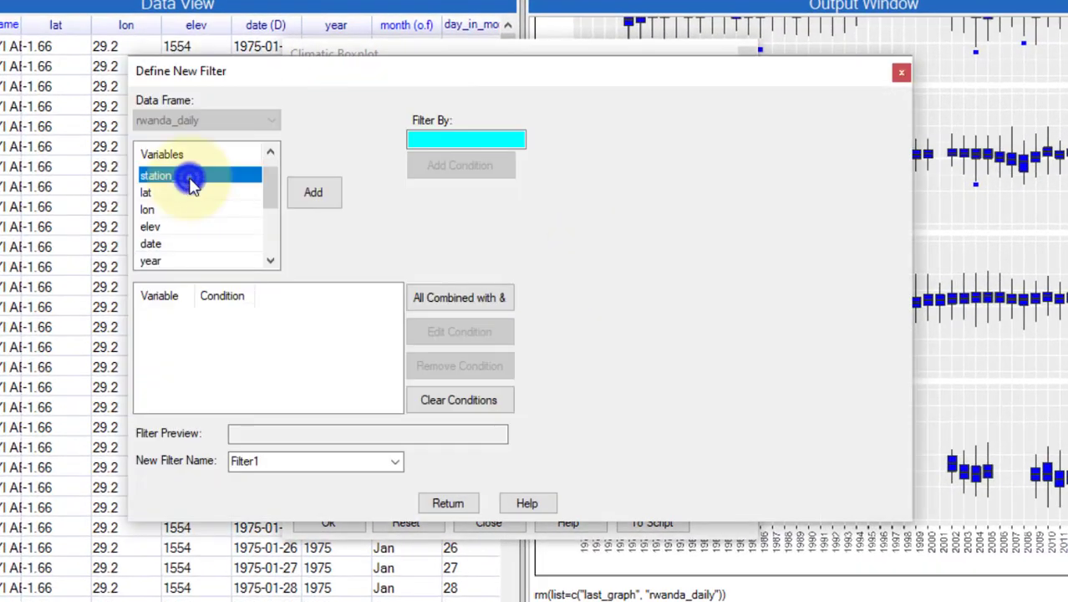
{"action": "left_click", "coordinate": [702, 201]}
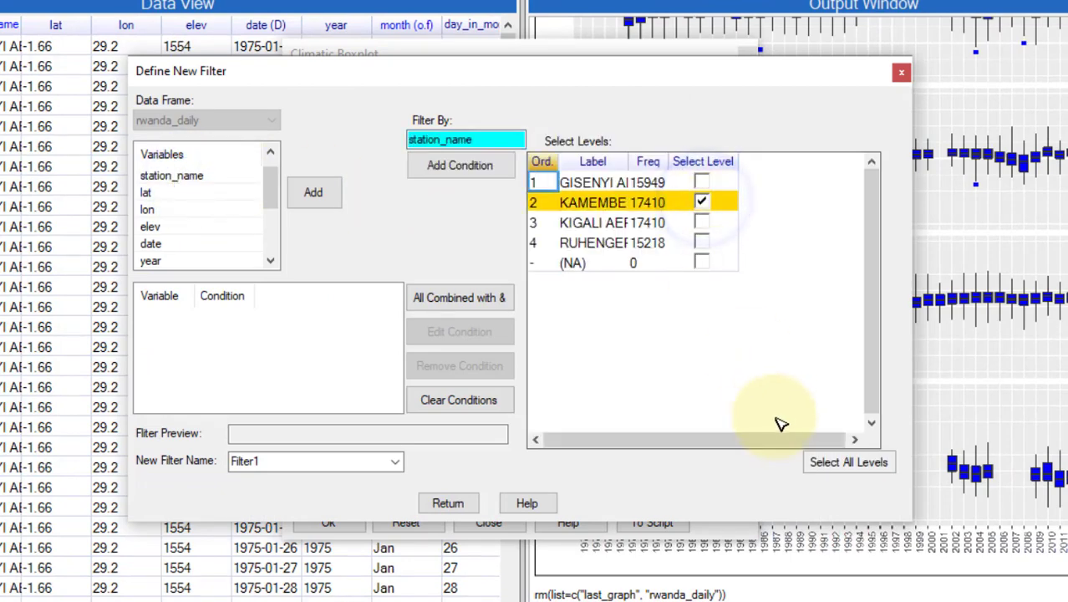
{"action": "left_click", "coordinate": [463, 167]}
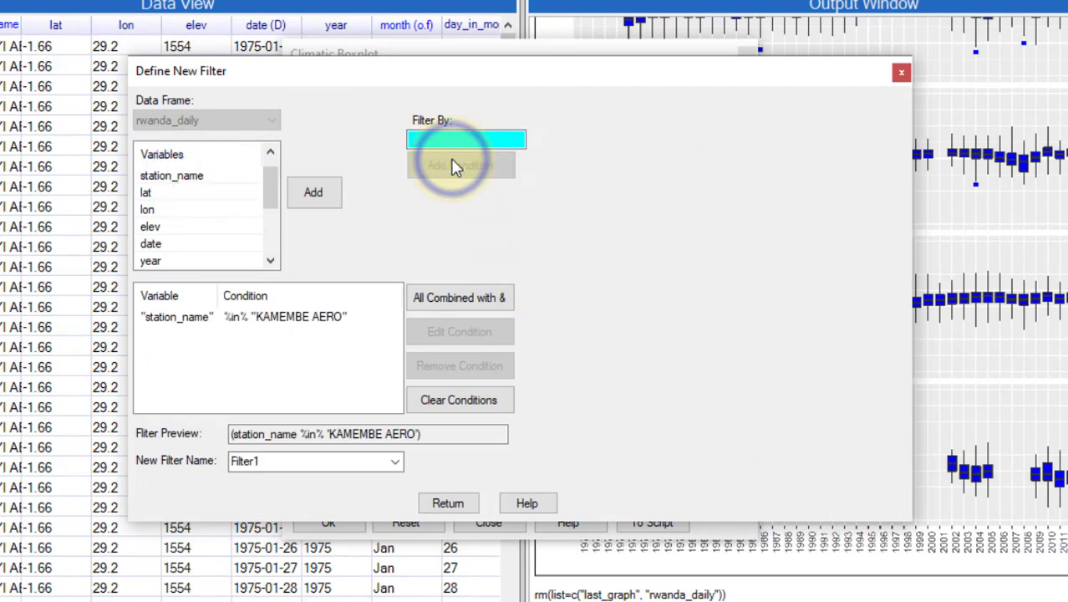
{"action": "left_click", "coordinate": [446, 505]}
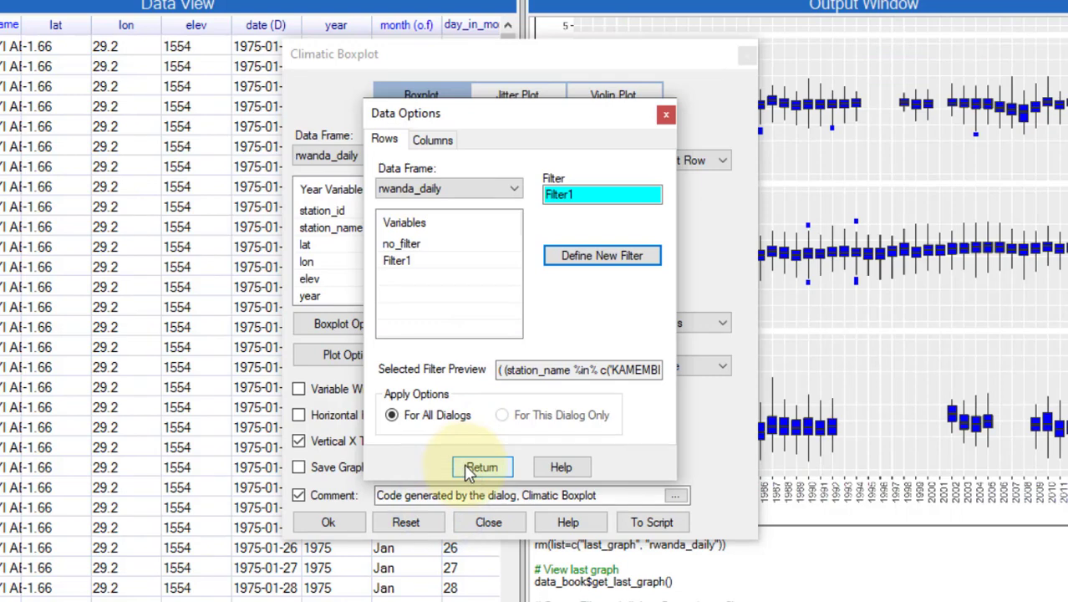
{"action": "left_click", "coordinate": [479, 470]}
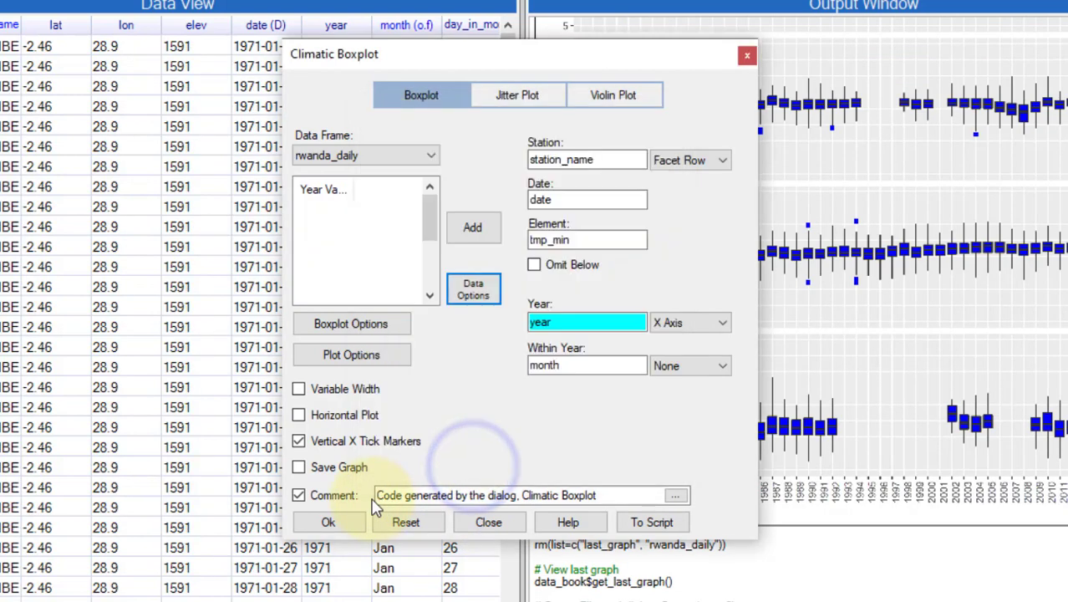
Step: Remove station from the plot and facet-wrap the yearly boxplots by month
{"action": "left_click", "coordinate": [693, 158]}
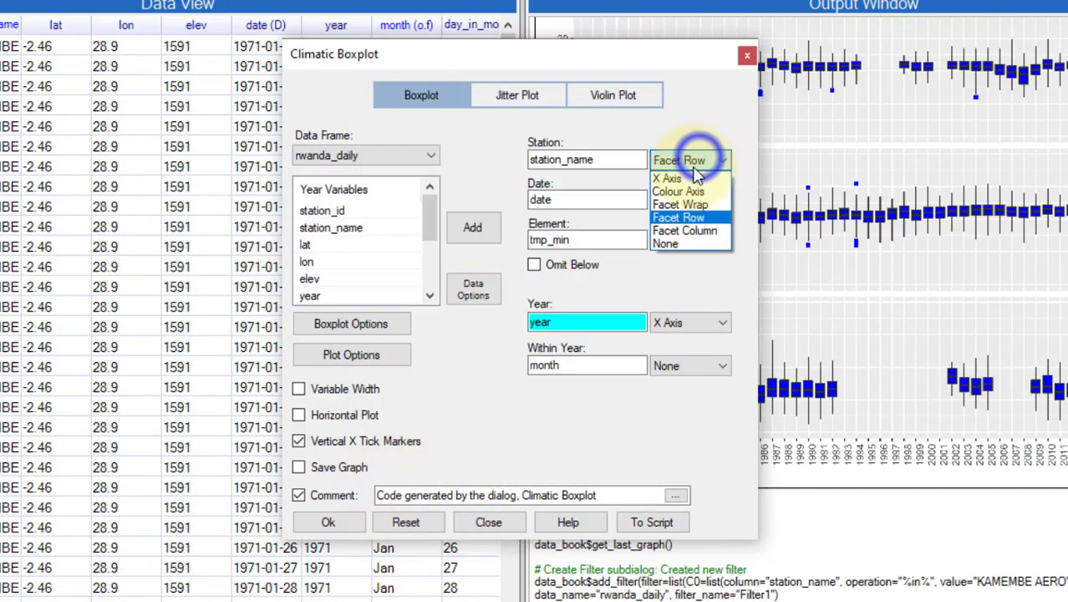
{"action": "left_click", "coordinate": [677, 244]}
{"action": "left_click", "coordinate": [678, 365]}
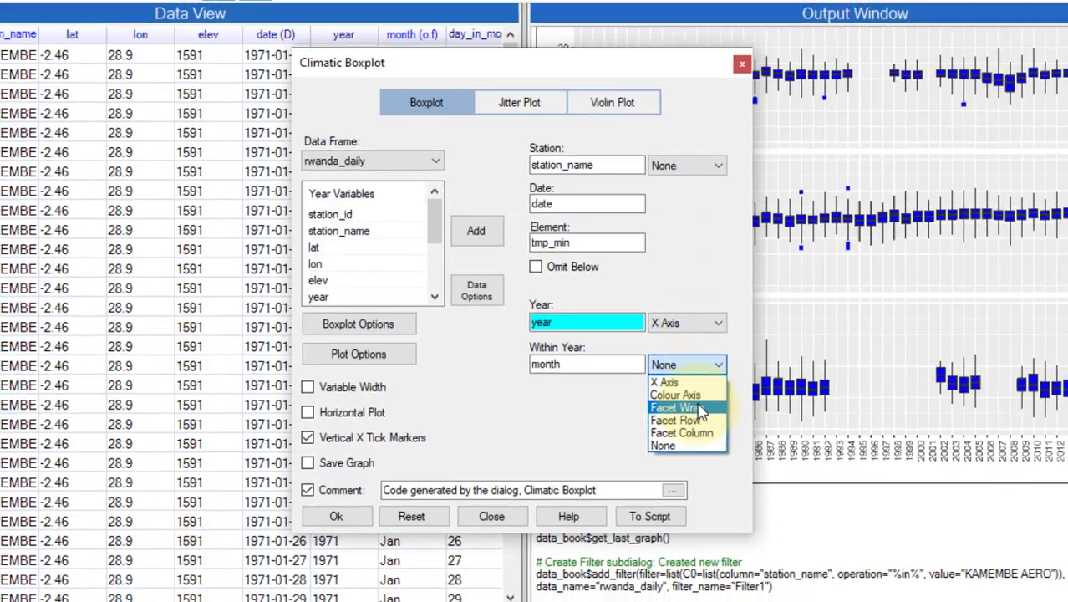
{"action": "left_click", "coordinate": [701, 411]}
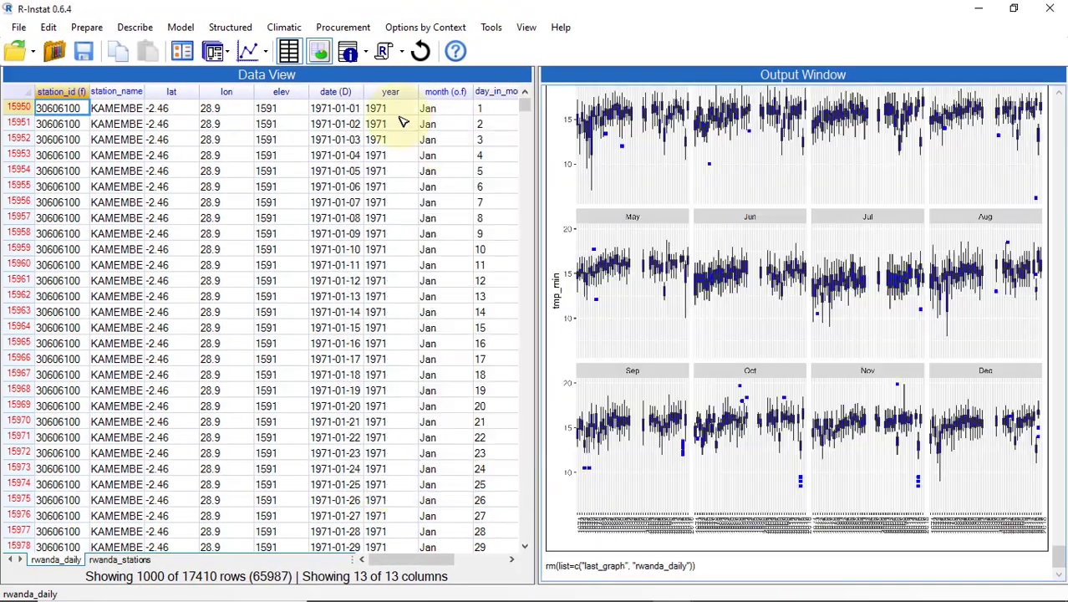
Step: View the yearly TMPMAX boxplots for 1966–2016 in a separate R Viewer window
{"action": "left_click", "coordinate": [265, 52]}
{"action": "left_click", "coordinate": [283, 74]}
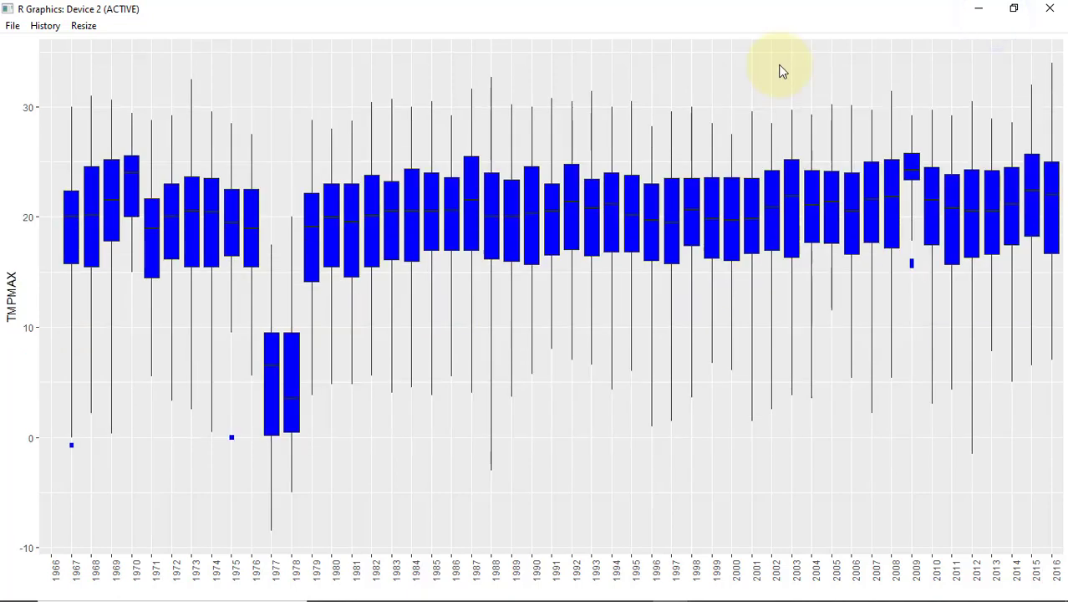
Step: Go back to the previous plot in the graph history
{"action": "key", "text": "Page_Up"}
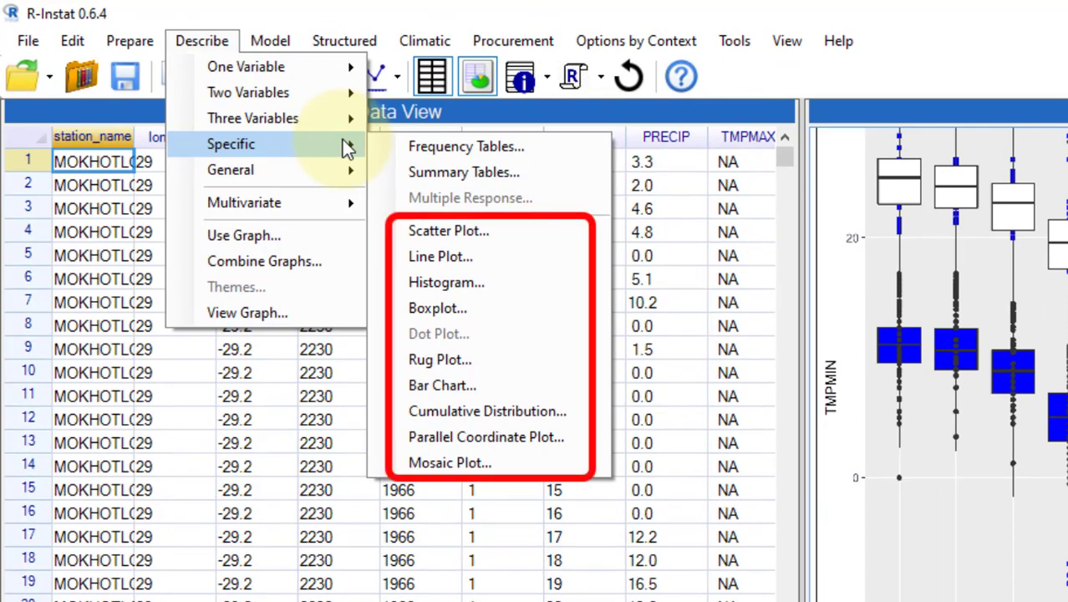
Step: Open the general Boxplot dialog from the Specific graphs list
{"action": "left_click", "coordinate": [460, 311]}
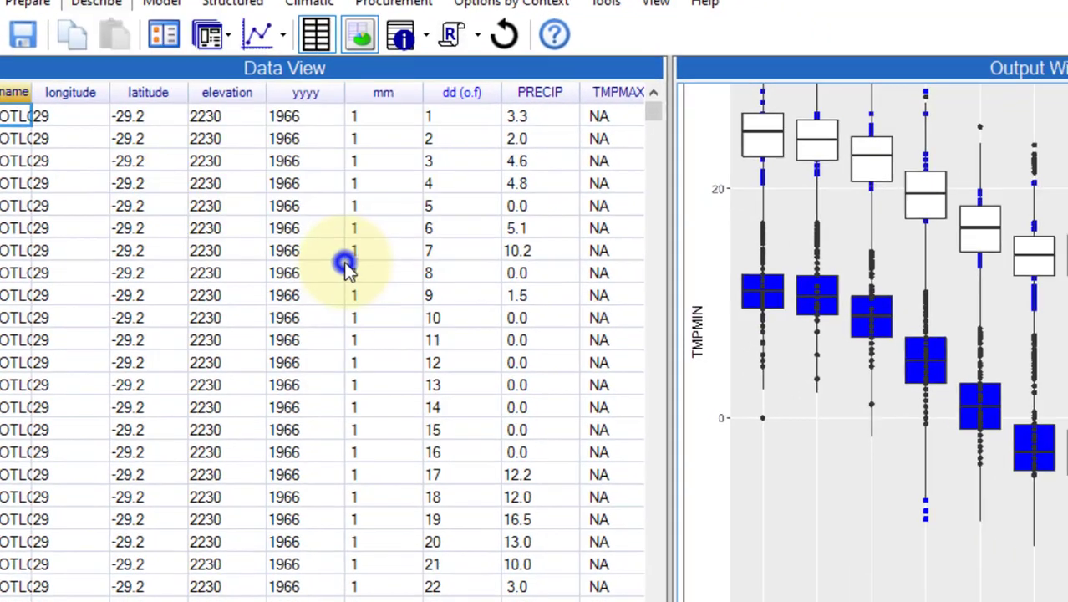